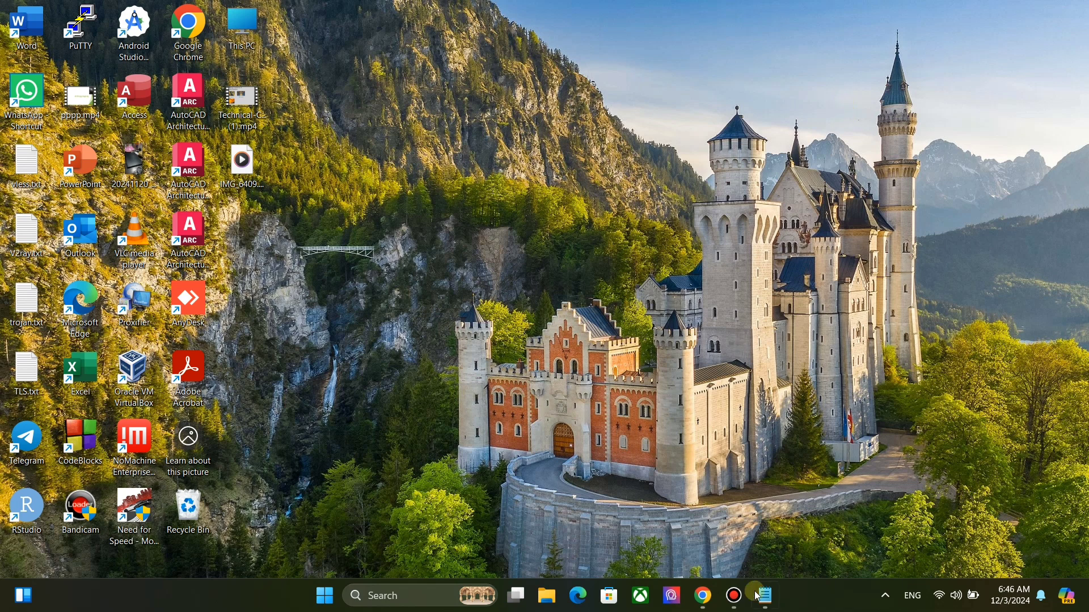
Switch to Chrome, create a new Google Cloud project with the suggested name and no organization, and select it
left_click(710, 605)
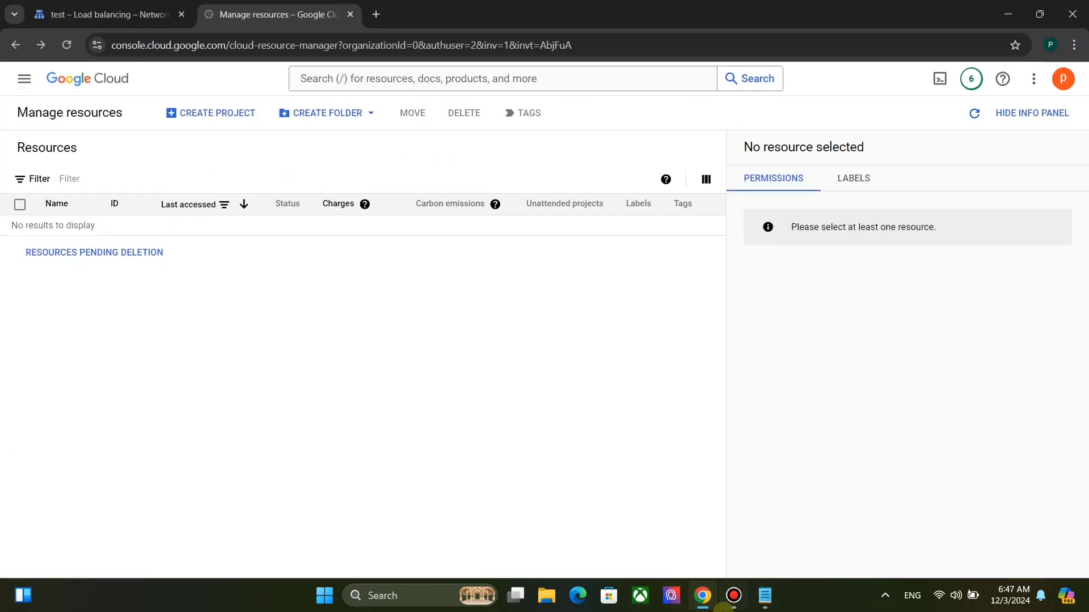
left_click(210, 113)
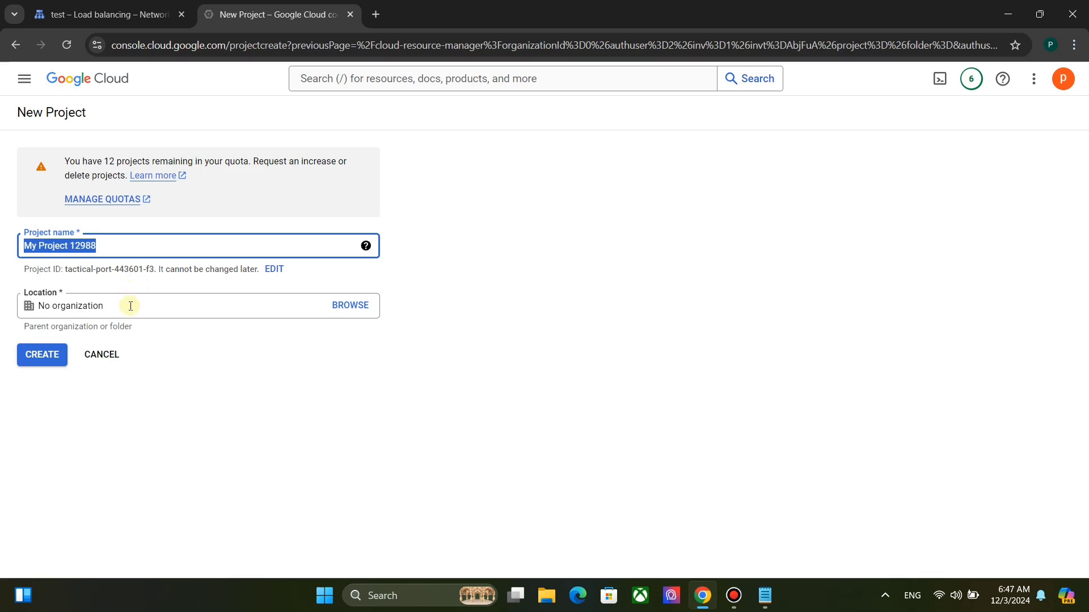
left_click(52, 356)
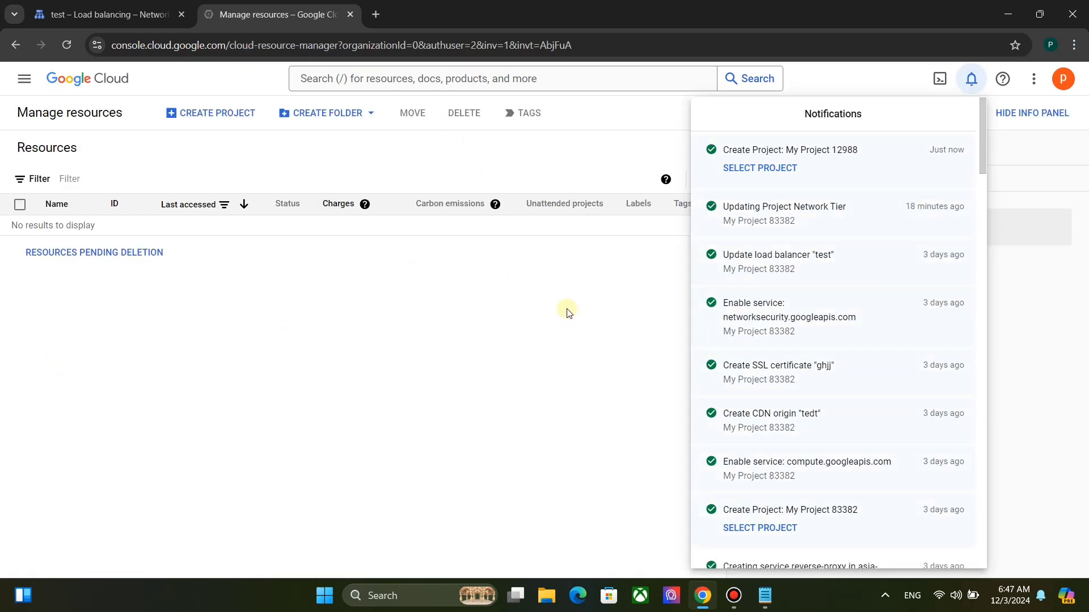
left_click(757, 168)
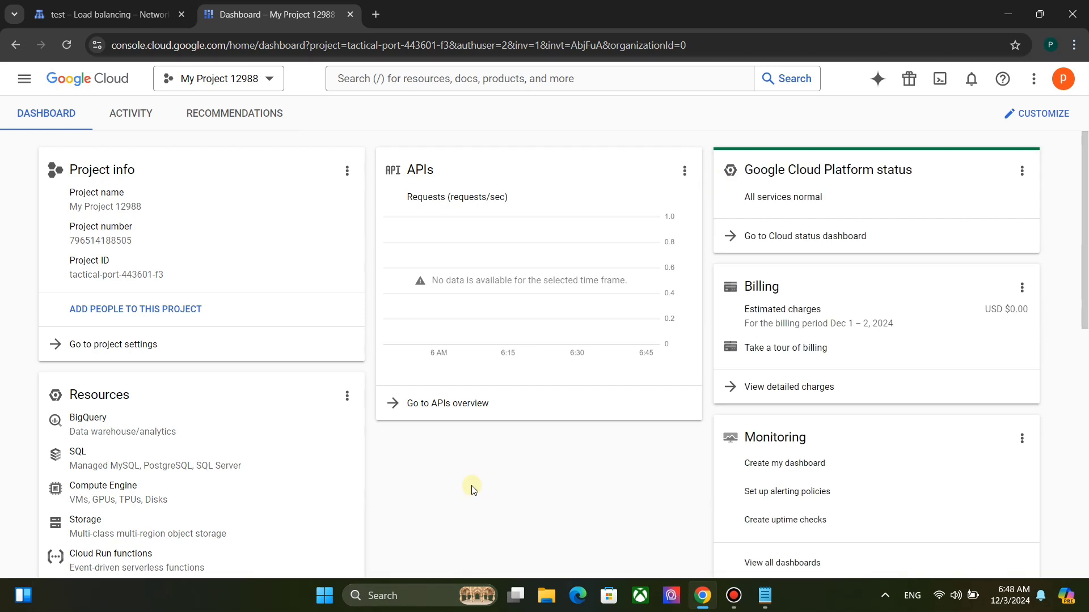
Search the console for "cloud cdn", open the Cloud CDN service, and enable the Compute Engine API for the project
left_click(445, 80)
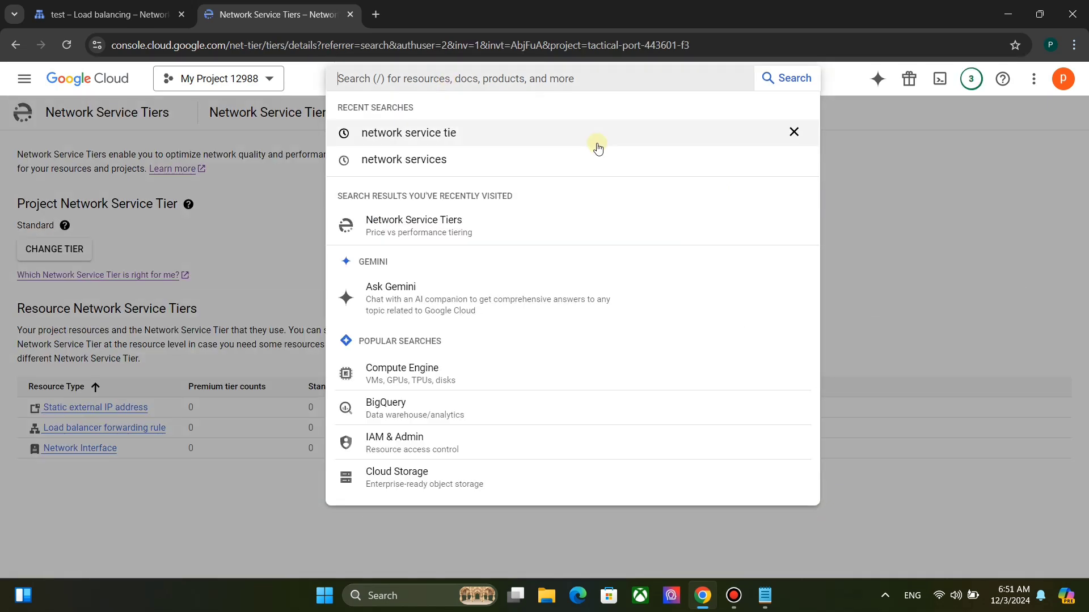
type("cloud cdn")
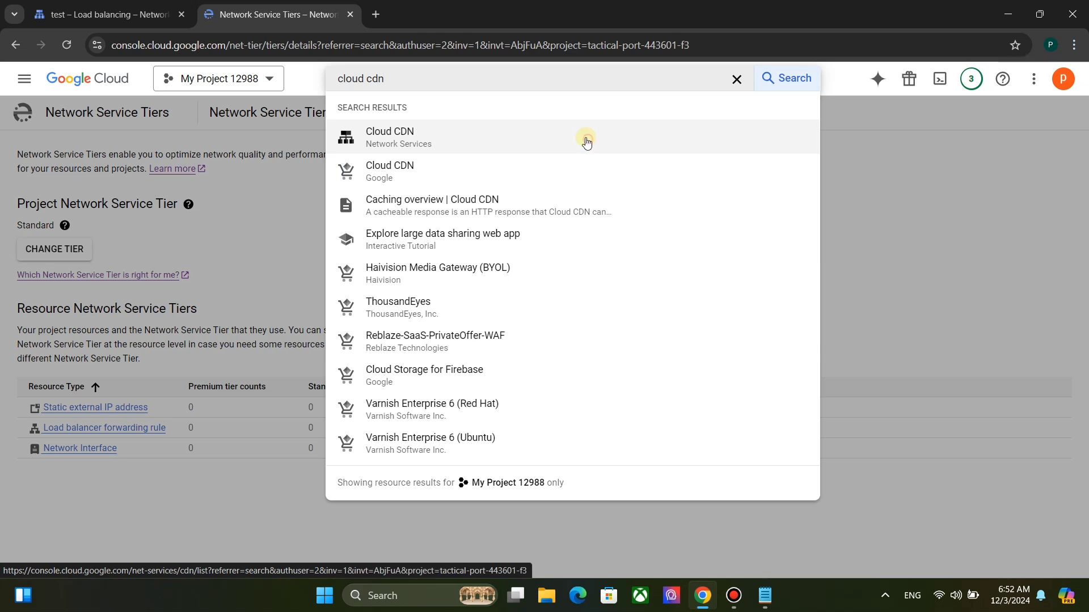
left_click(396, 136)
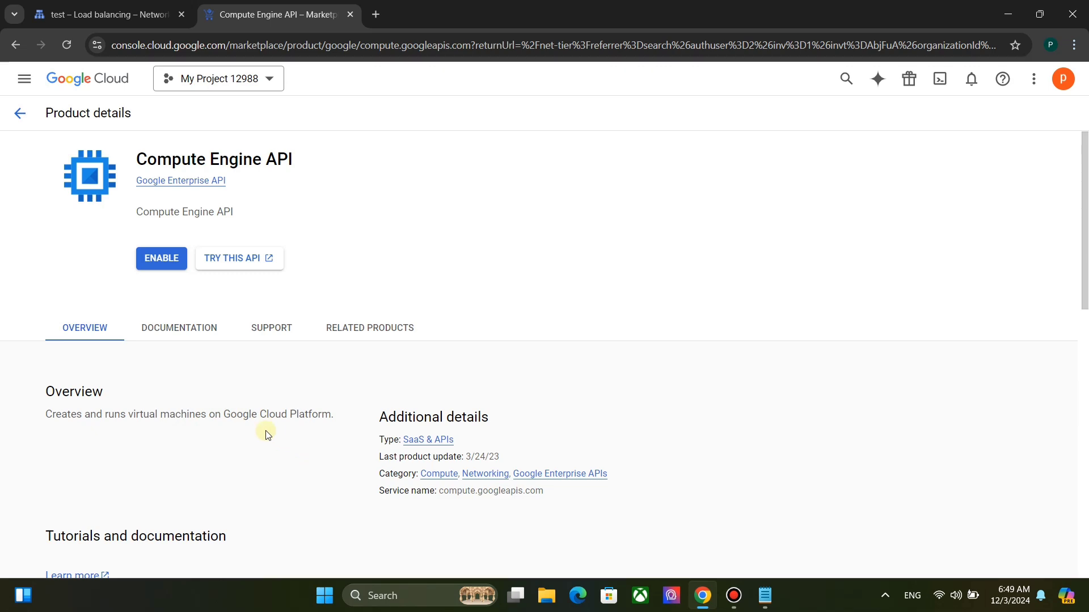
left_click(159, 257)
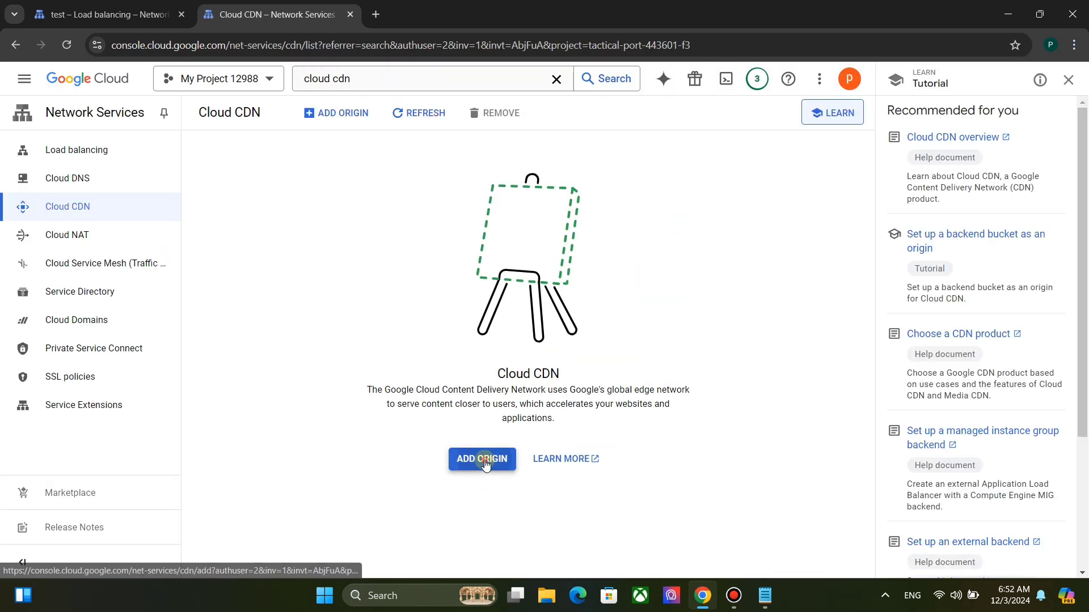
left_click(485, 463)
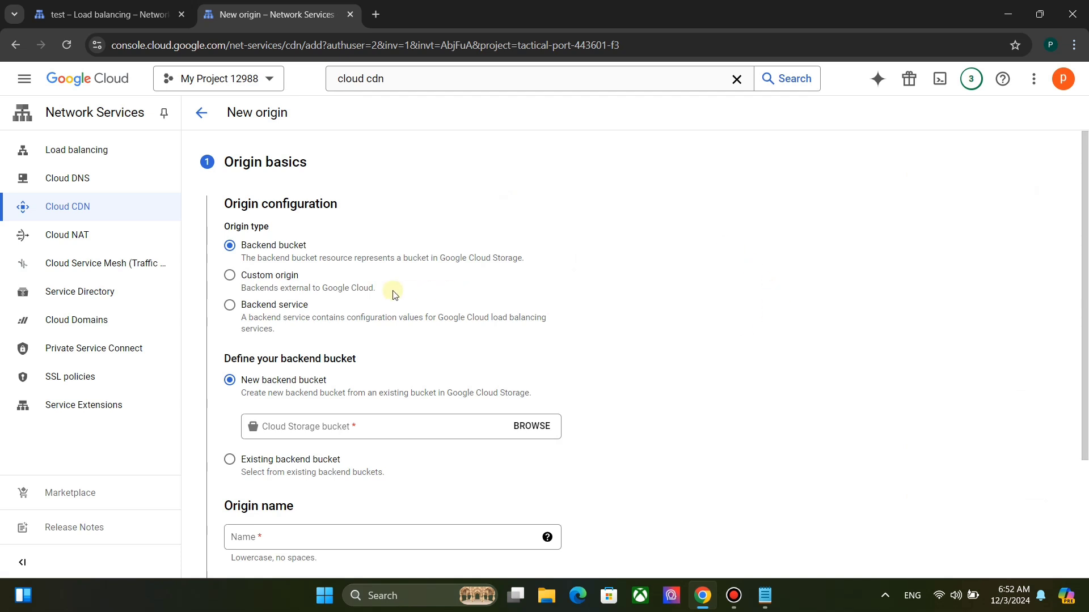
left_click(230, 276)
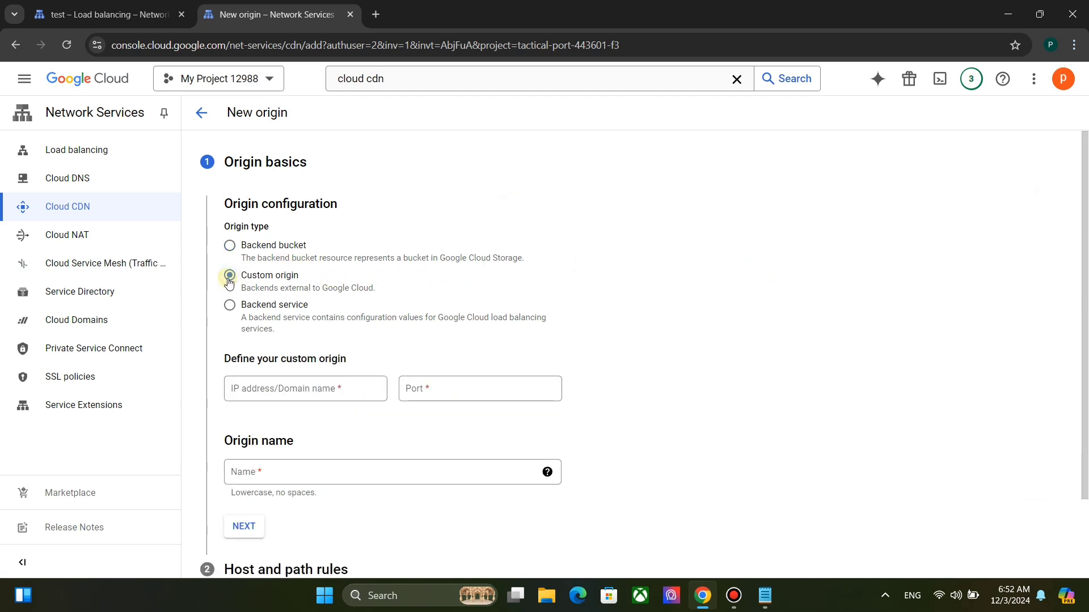
scroll(436, 309, "down", 1)
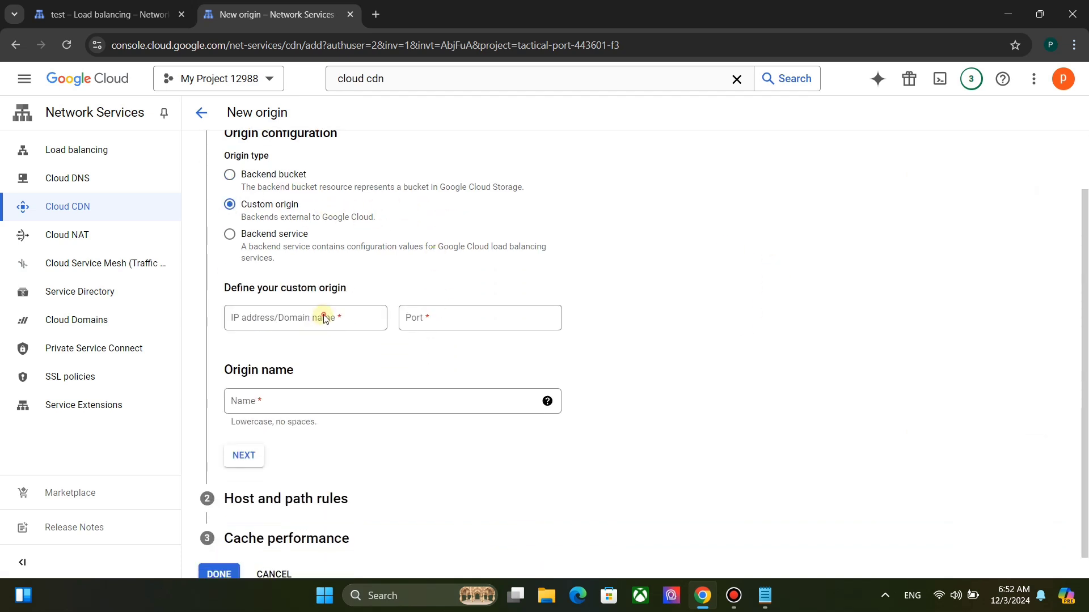
left_click(323, 318)
type("213.67.34.81")
left_click(466, 321)
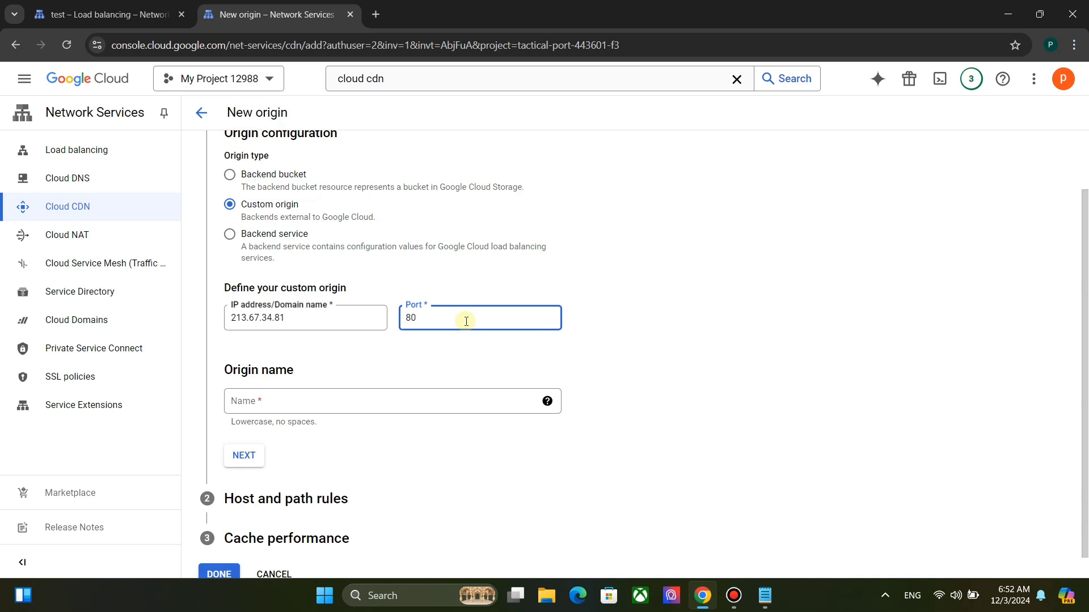
left_click(383, 400)
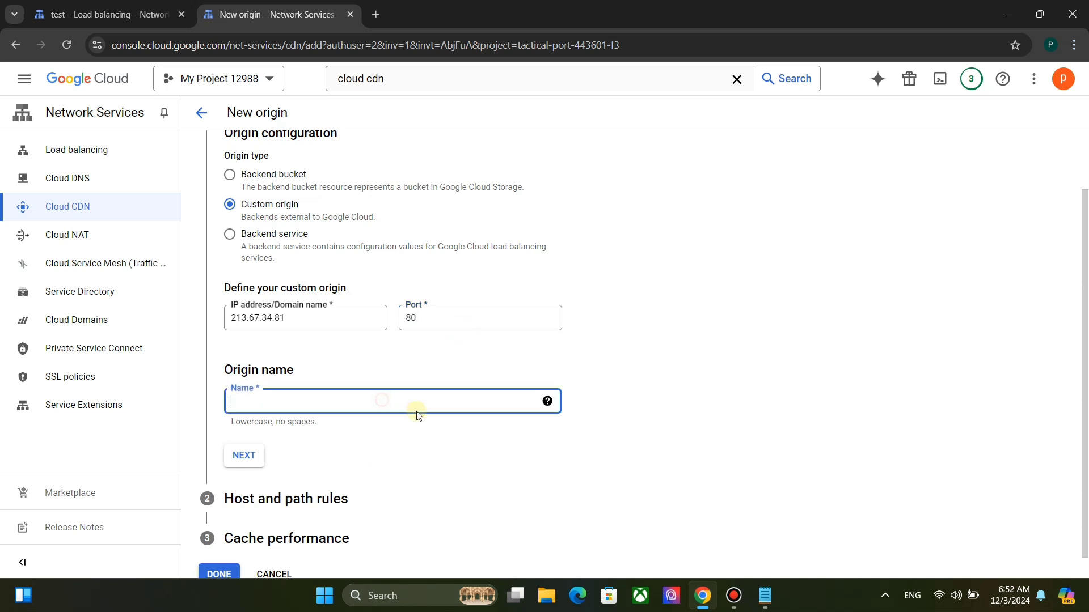
type("websocket")
left_click(243, 455)
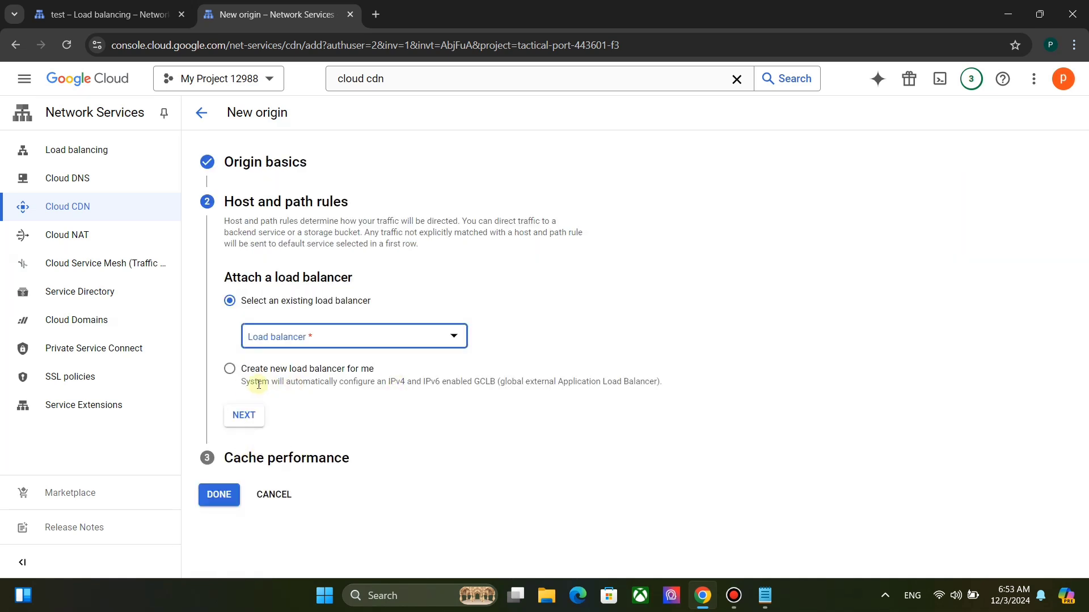
Have a new load balancer named cdn created for the origin and continue to the cache performance settings
left_click(229, 369)
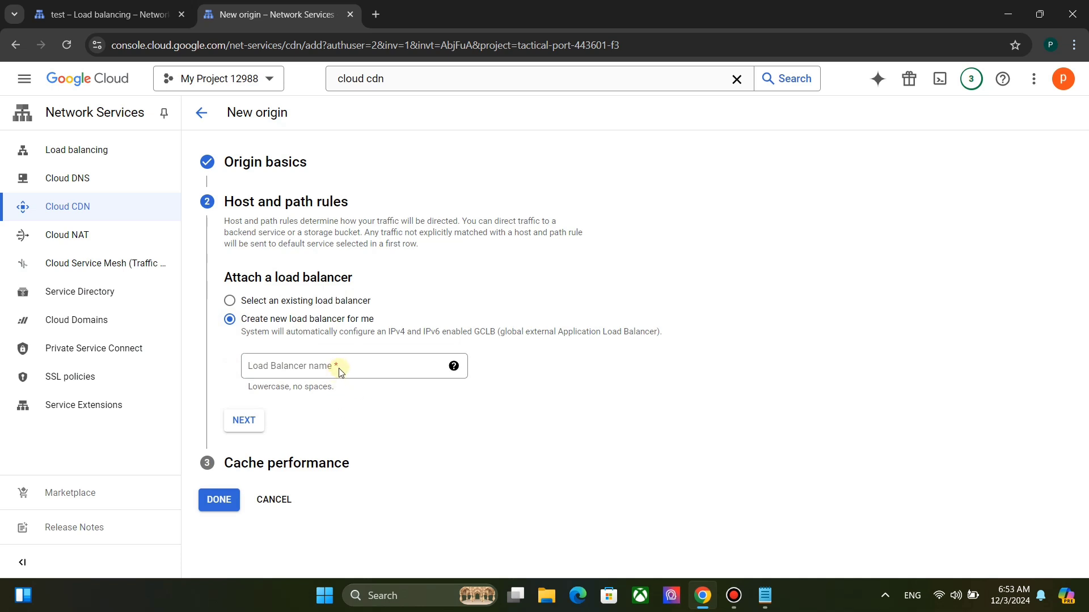
left_click(340, 372)
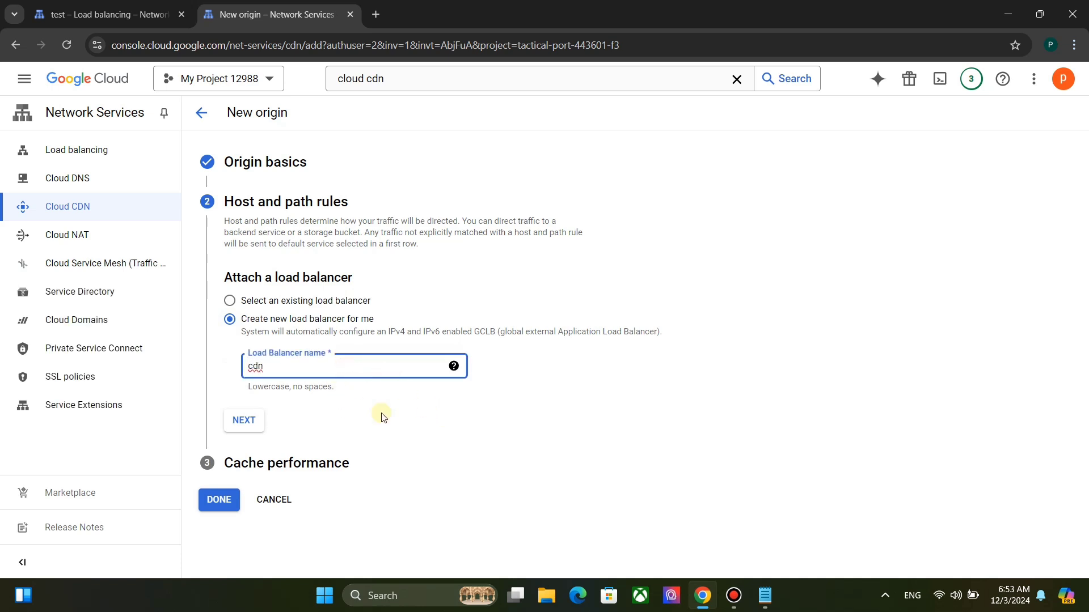
left_click(245, 420)
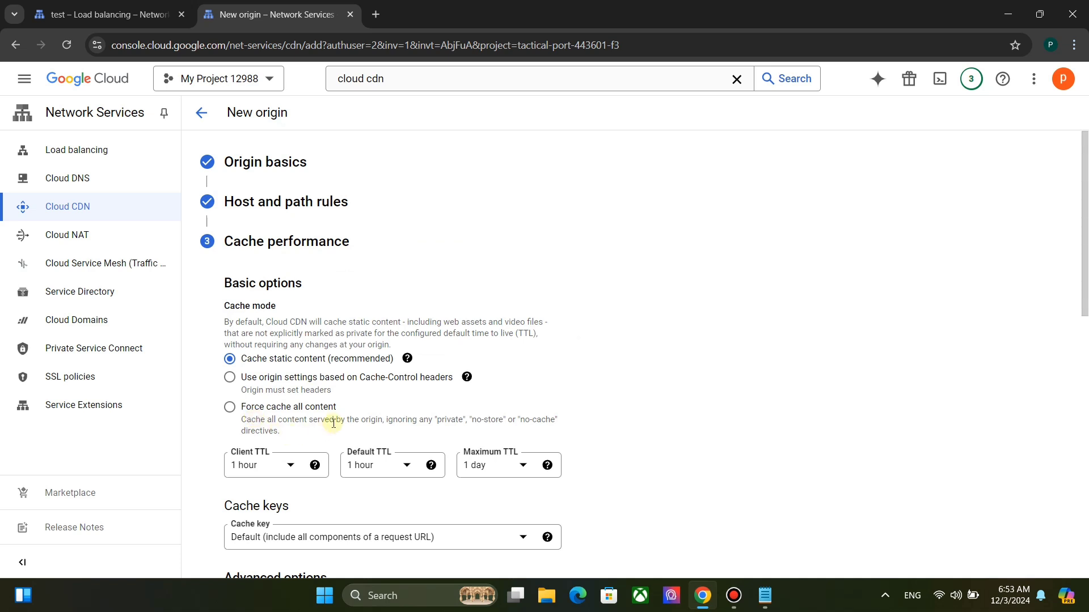
Set the cache mode to use origin settings based on Cache-Control headers and finish adding the origin
scroll(340, 408, "down", 3)
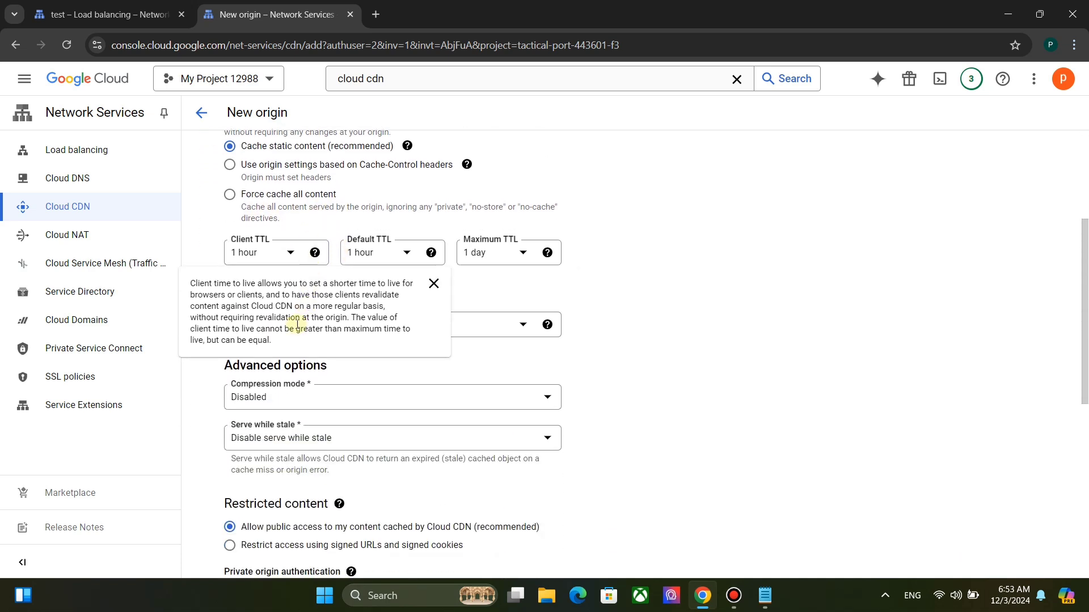
left_click(230, 165)
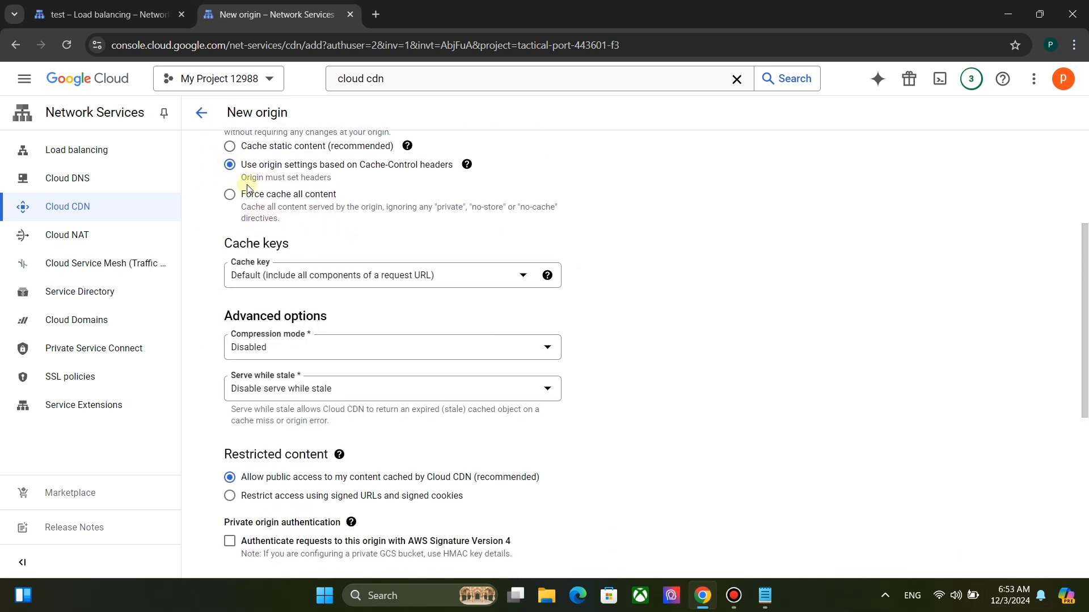
scroll(393, 388, "down", 2)
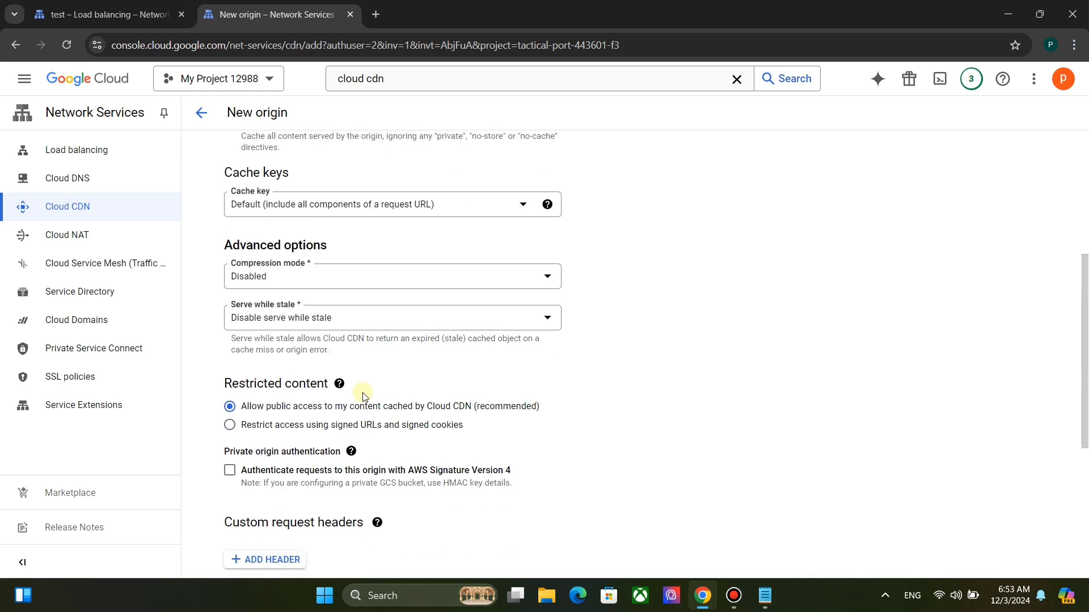
scroll(413, 391, "down", 3)
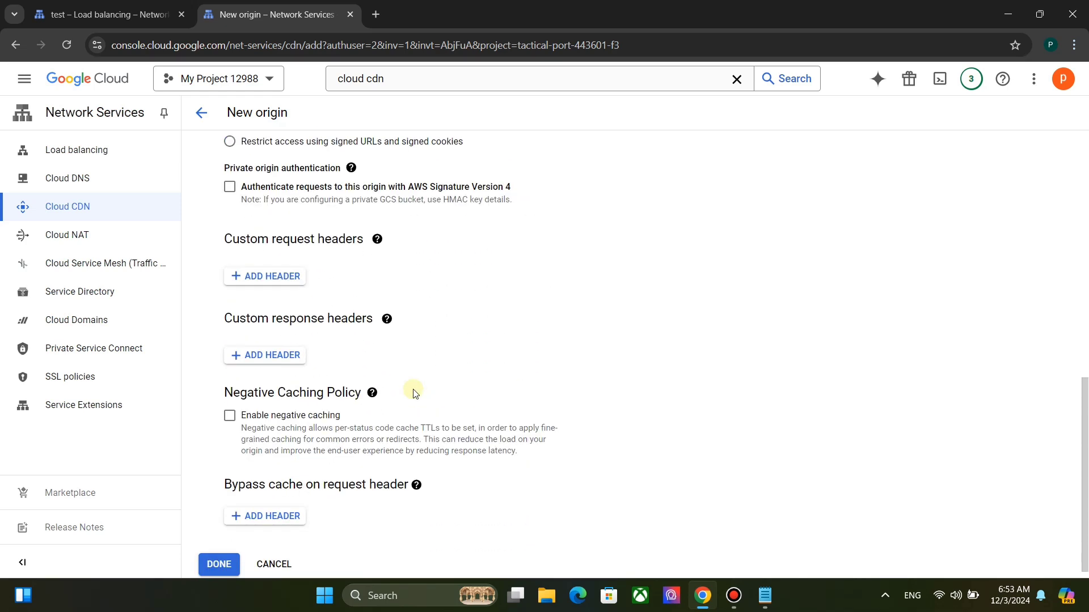
left_click(220, 551)
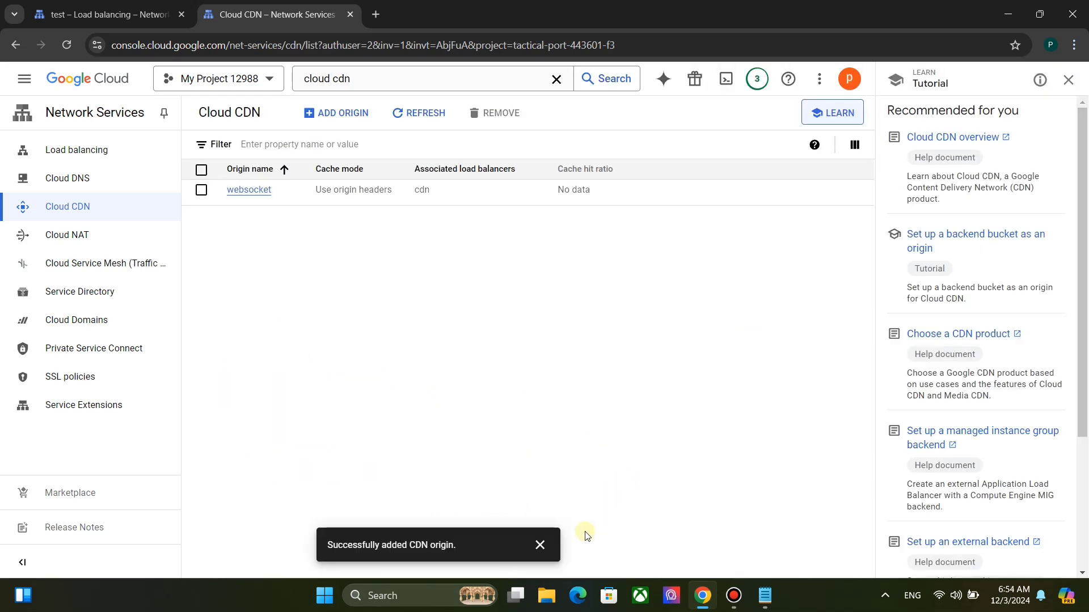
Open the cdn load balancer for editing and delete both of its HTTP port 80 frontends
left_click(540, 545)
left_click(55, 153)
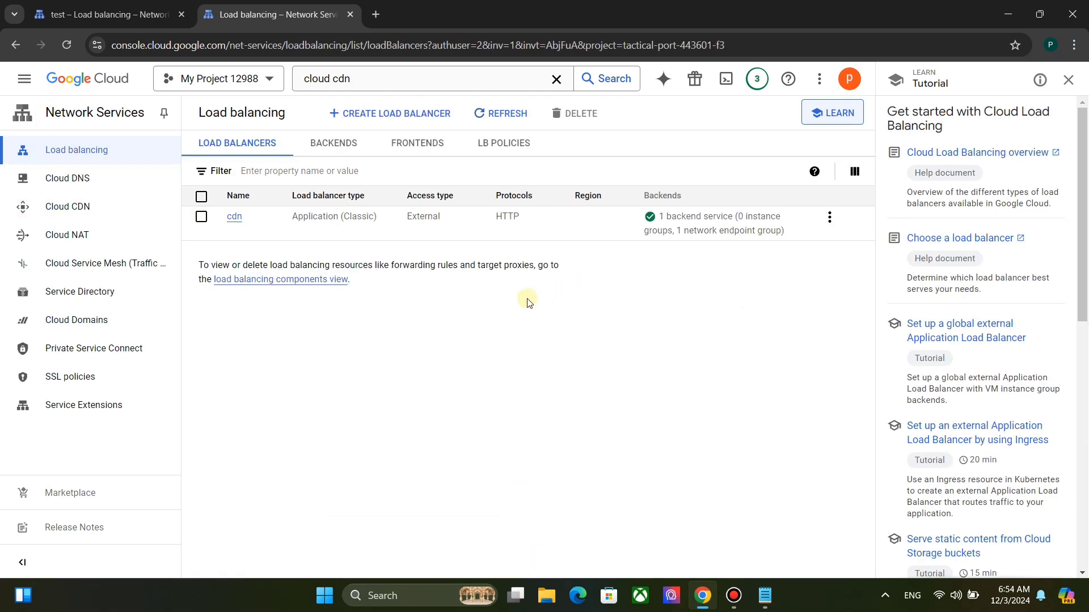
left_click(235, 217)
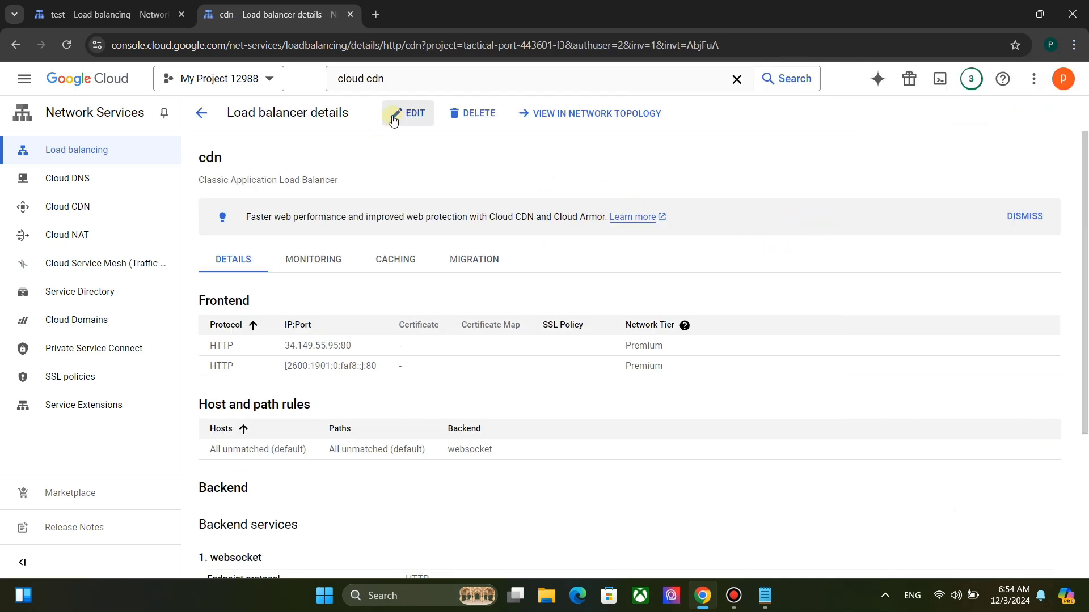
left_click(395, 115)
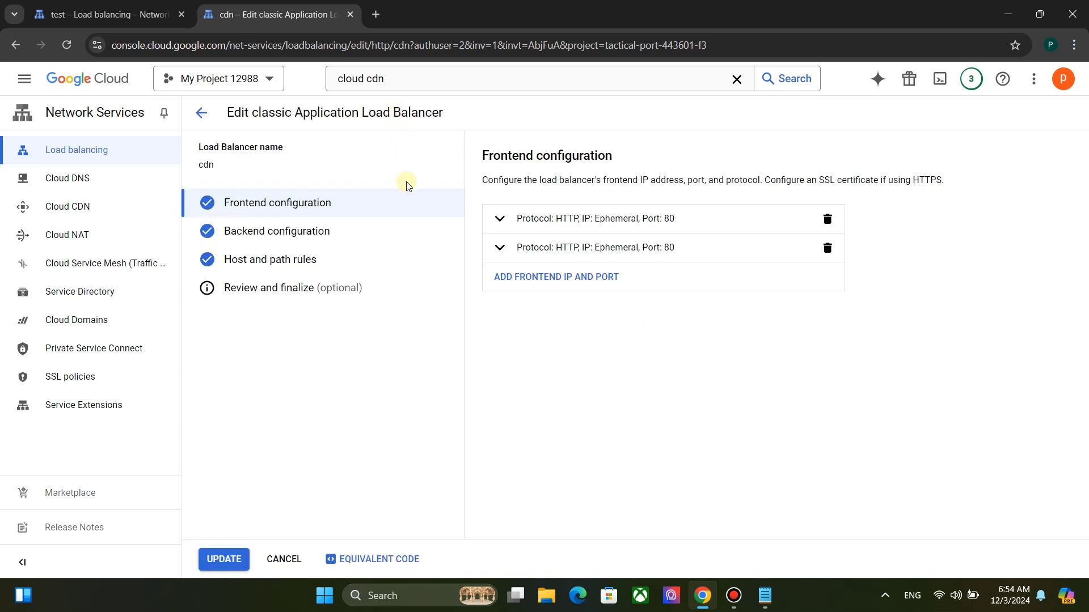
left_click(828, 219)
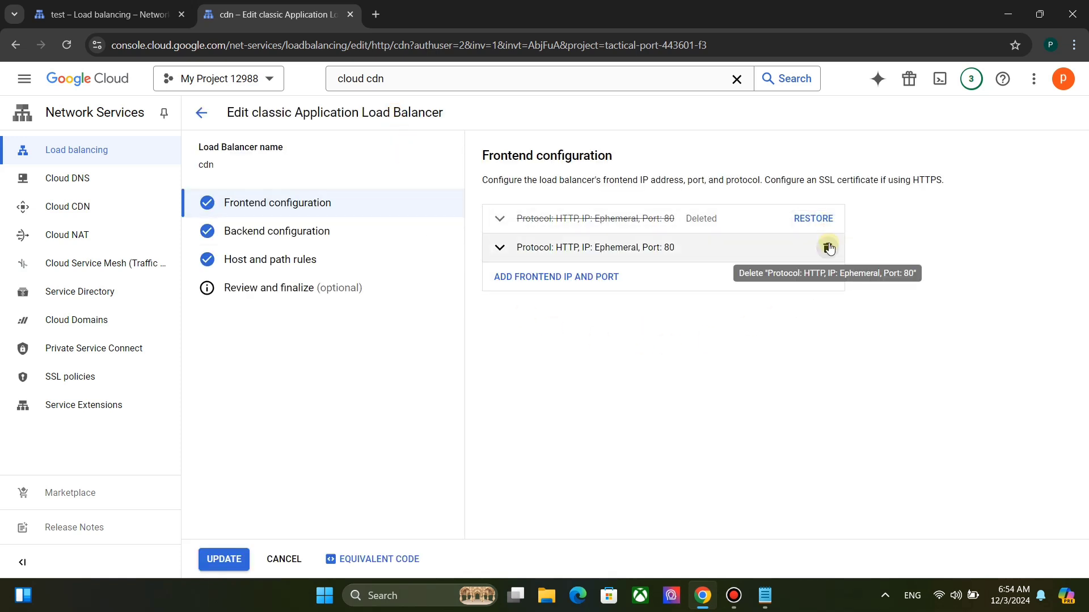
left_click(827, 248)
Add a new frontend IP and port named cdn with the protocol HTTPS (includes HTTP/2 and HTTP/3)
left_click(573, 279)
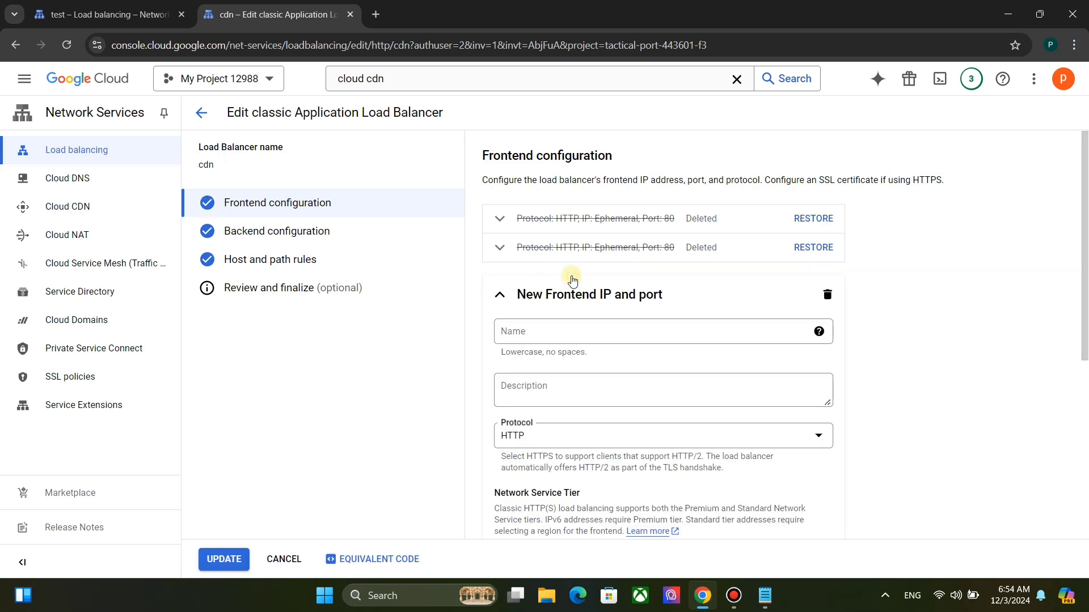
left_click(572, 326)
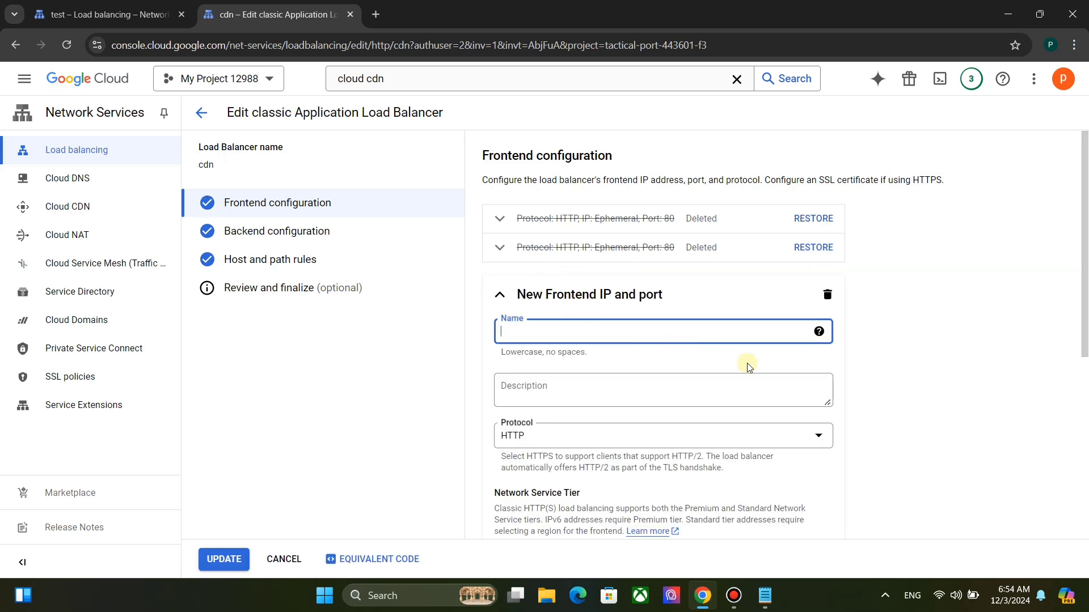
type("cdn")
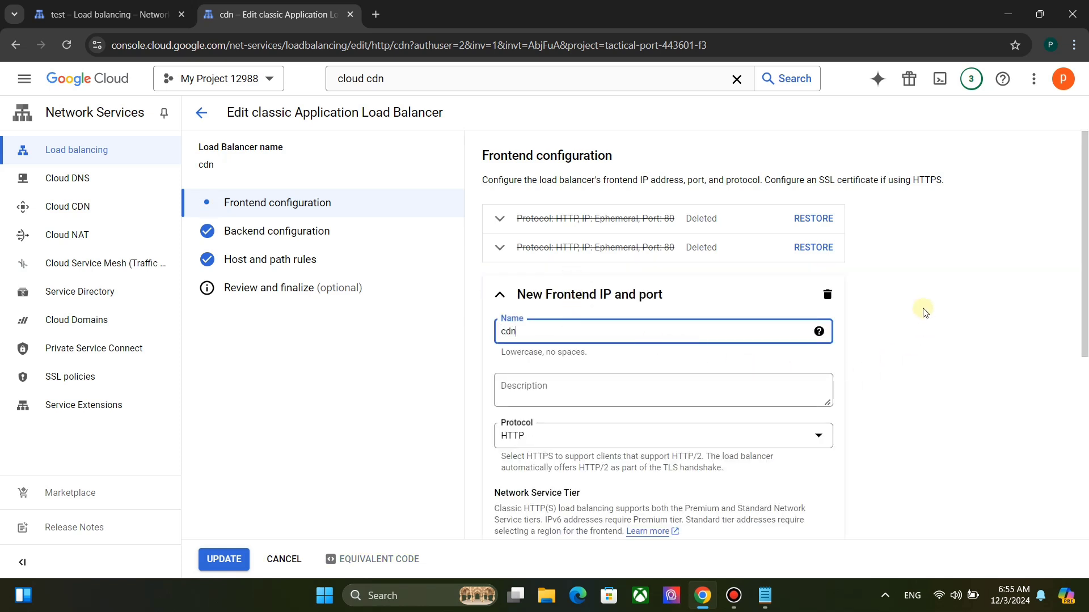
scroll(711, 412, "down", 1)
scroll(710, 412, "down", 1)
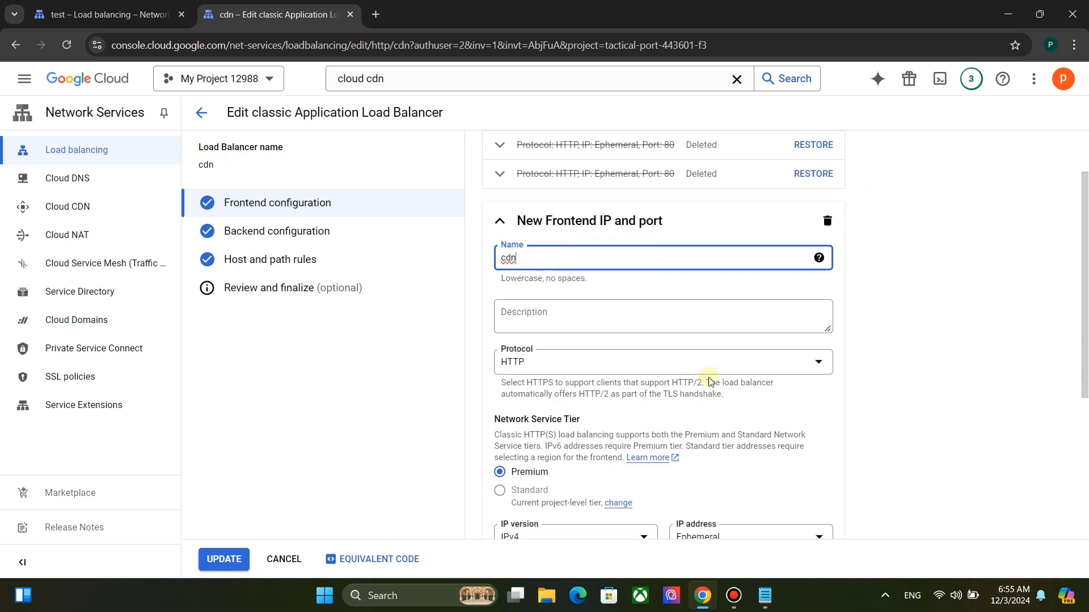
left_click(794, 292)
left_click(733, 327)
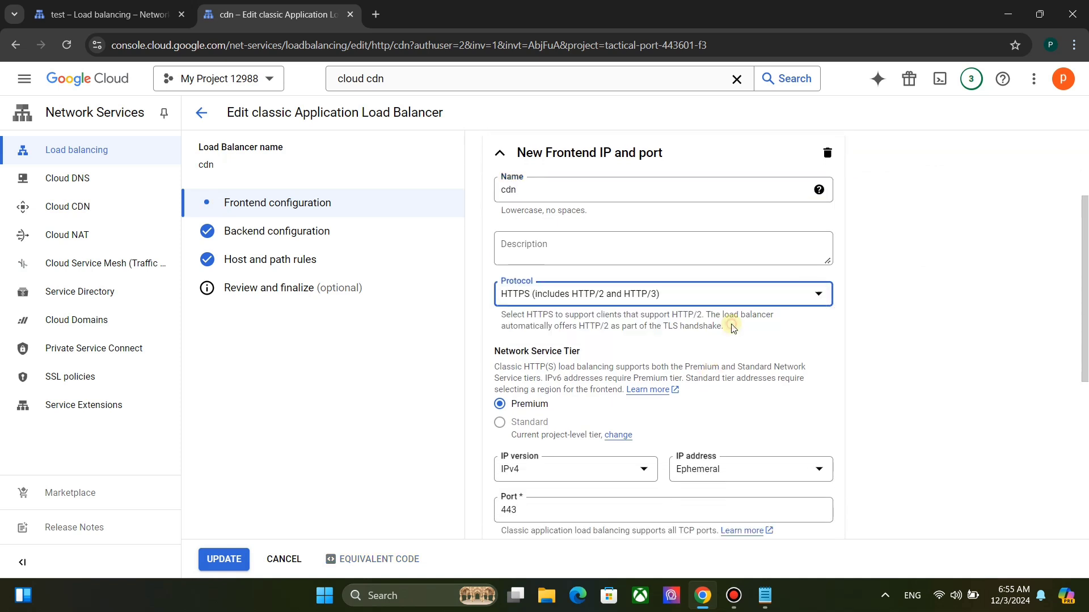
Start a new certificate for the HTTPS frontend in upload mode and name it cert
scroll(793, 346, "down", 3)
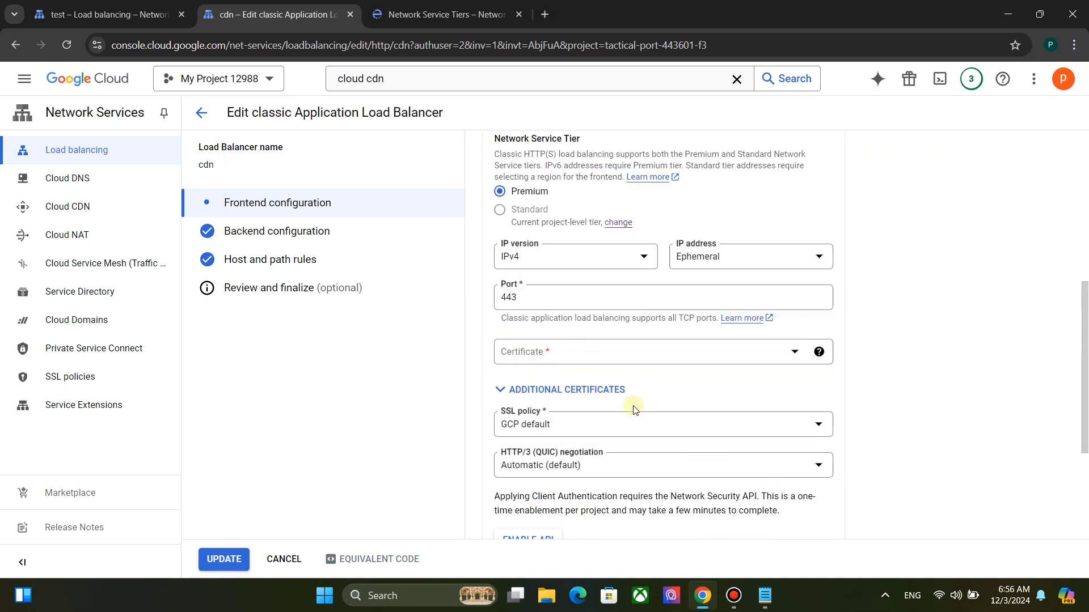
left_click(791, 356)
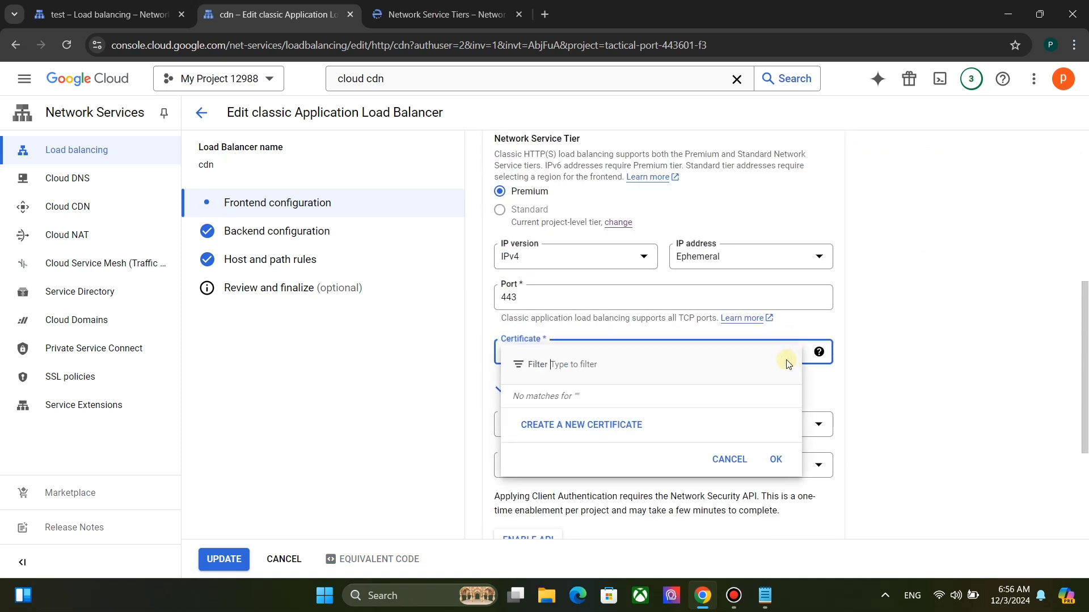
left_click(611, 425)
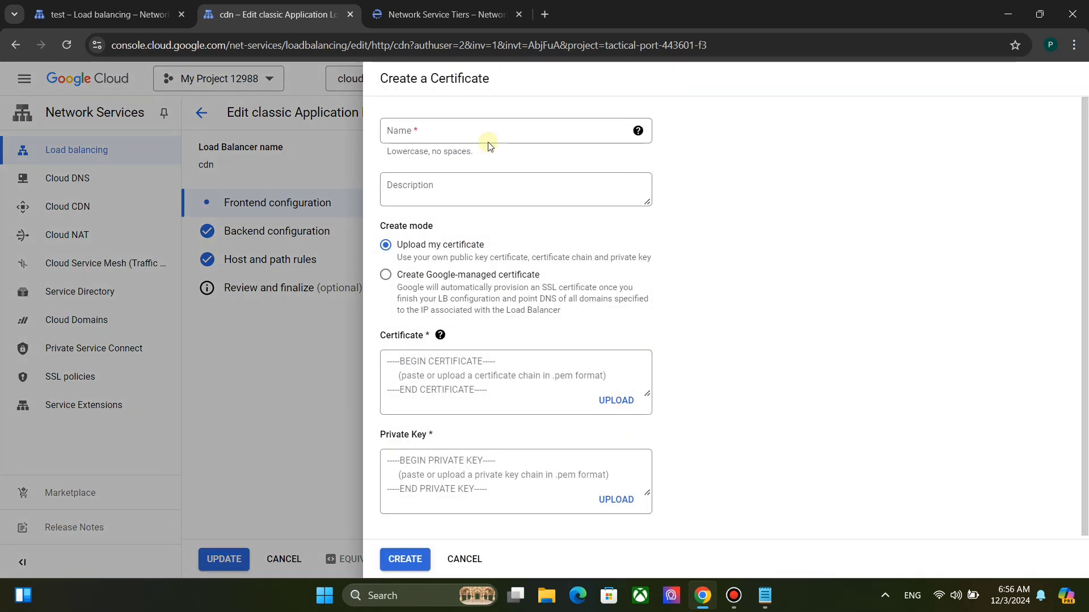
left_click(488, 140)
type("cert")
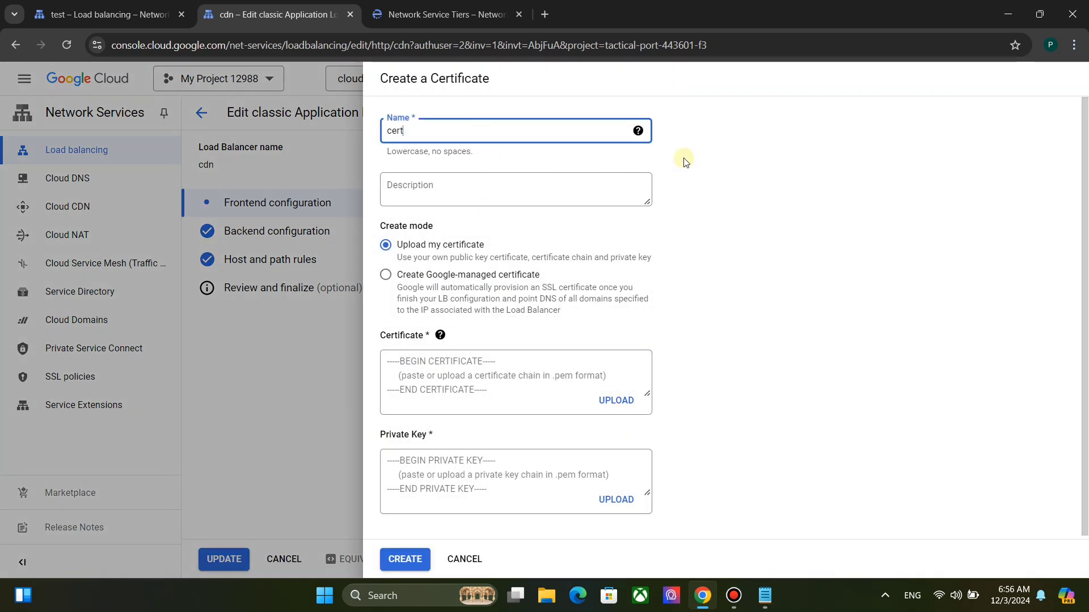
Copy the full certificate block from the cert text file in Notepad and paste it as the new certificate's Certificate content
left_click(775, 608)
scroll(170, 227, "up", 4)
left_click_drag(12, 64, 158, 340)
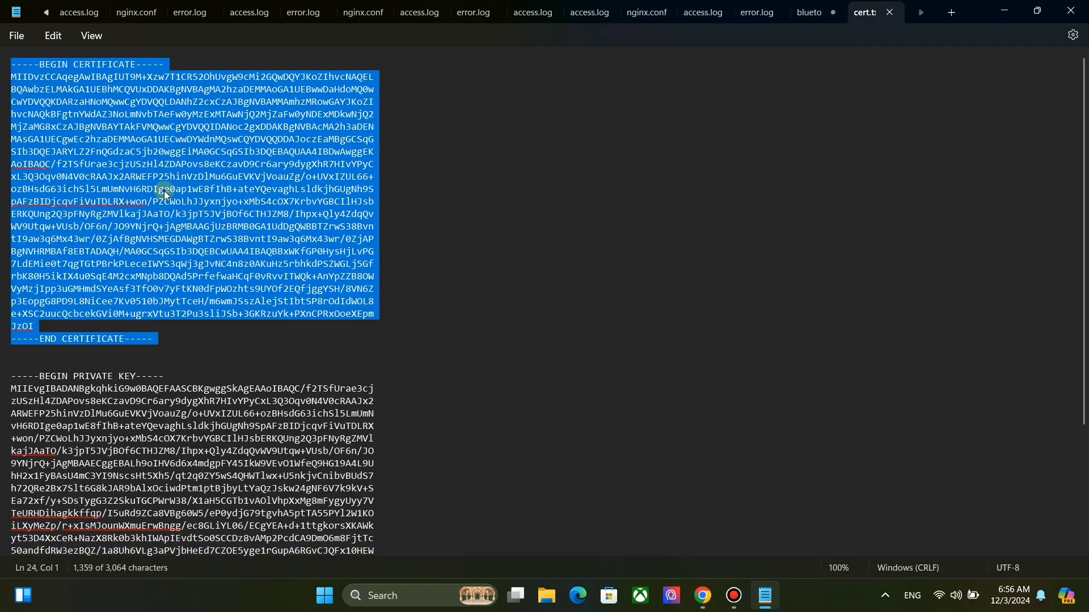
right_click(165, 195)
left_click(182, 224)
key("alt+Tab")
right_click(458, 376)
left_click(506, 210)
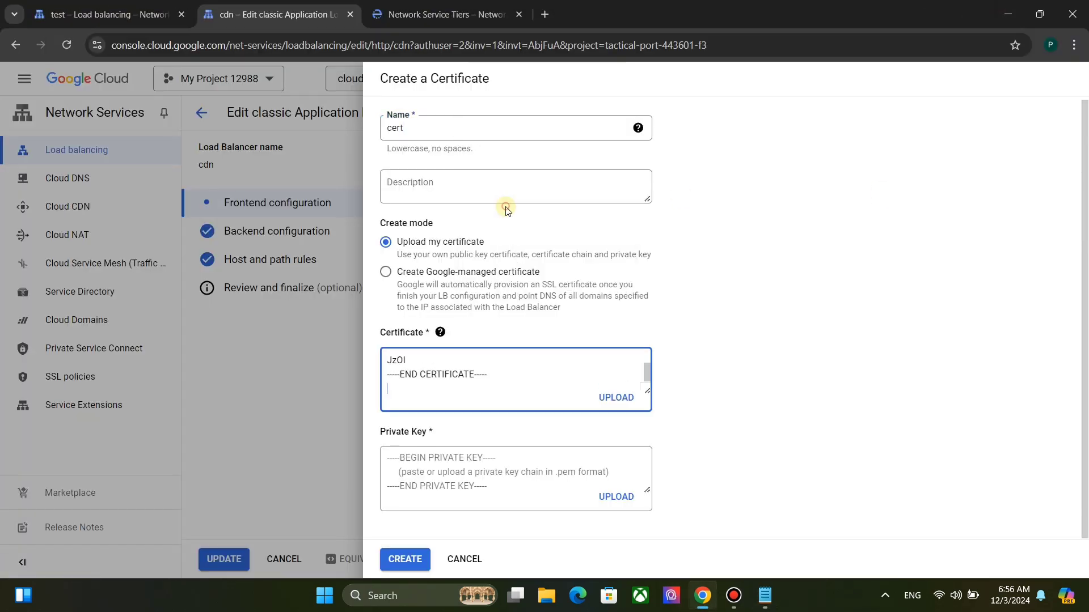
Copy the private key block from the cert text file into Private Key and create the certificate, accepting that it is self-signed
left_click(460, 457)
left_click(765, 595)
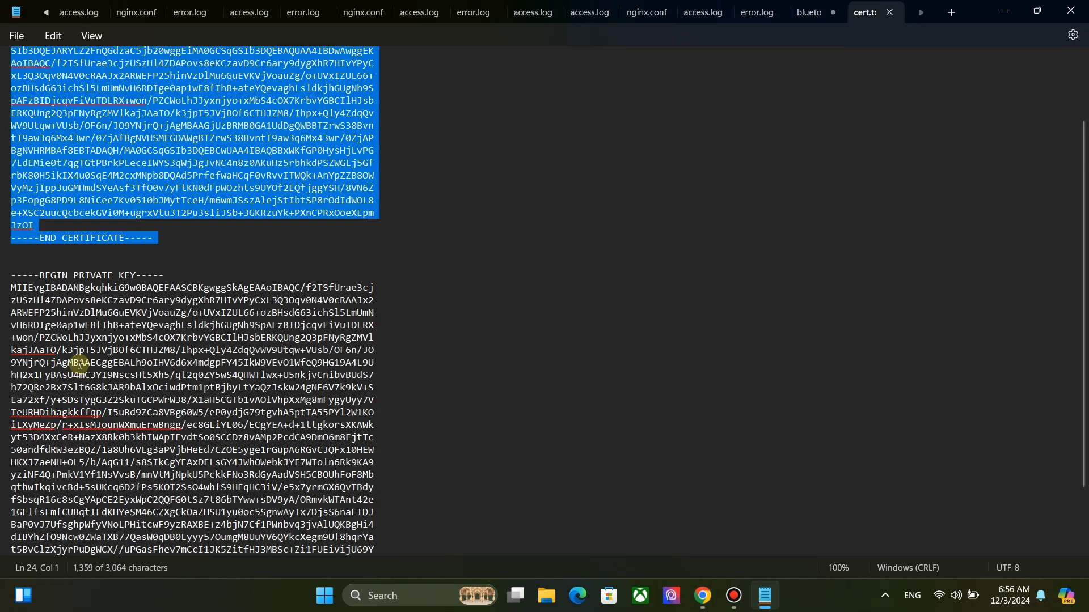
scroll(80, 363, "down", 2)
left_click_drag(10, 214, 153, 551)
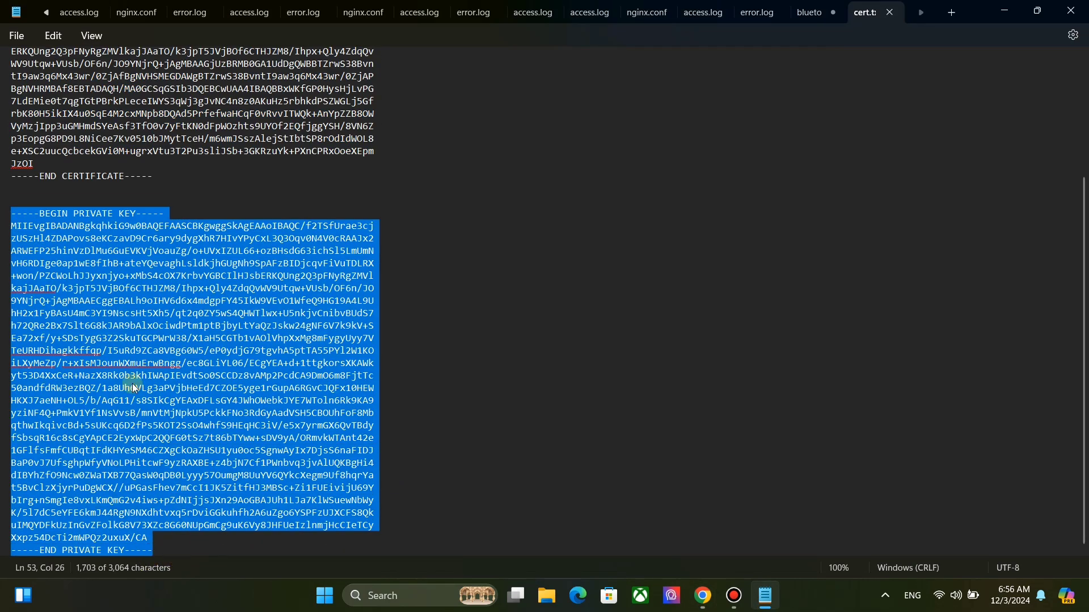
right_click(134, 388)
left_click(151, 235)
key("alt+Tab")
right_click(480, 469)
left_click(529, 304)
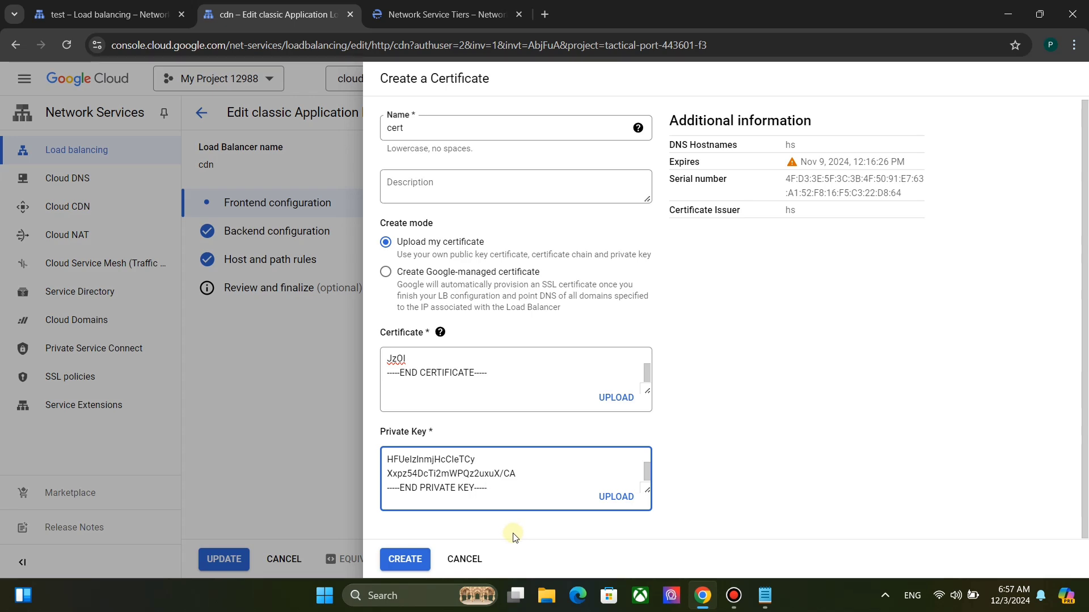
left_click(405, 560)
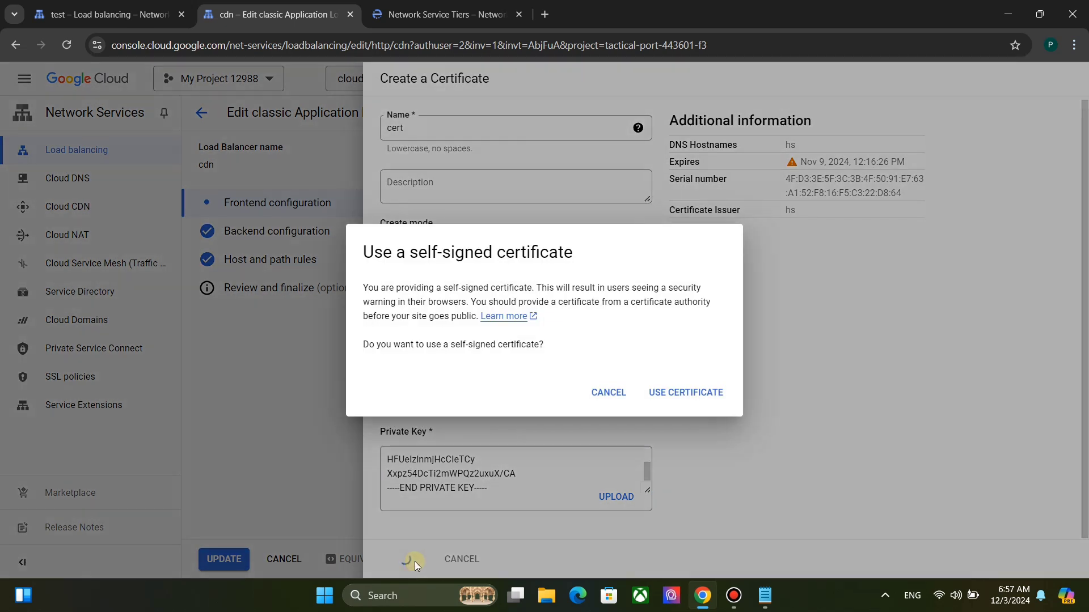
left_click(688, 396)
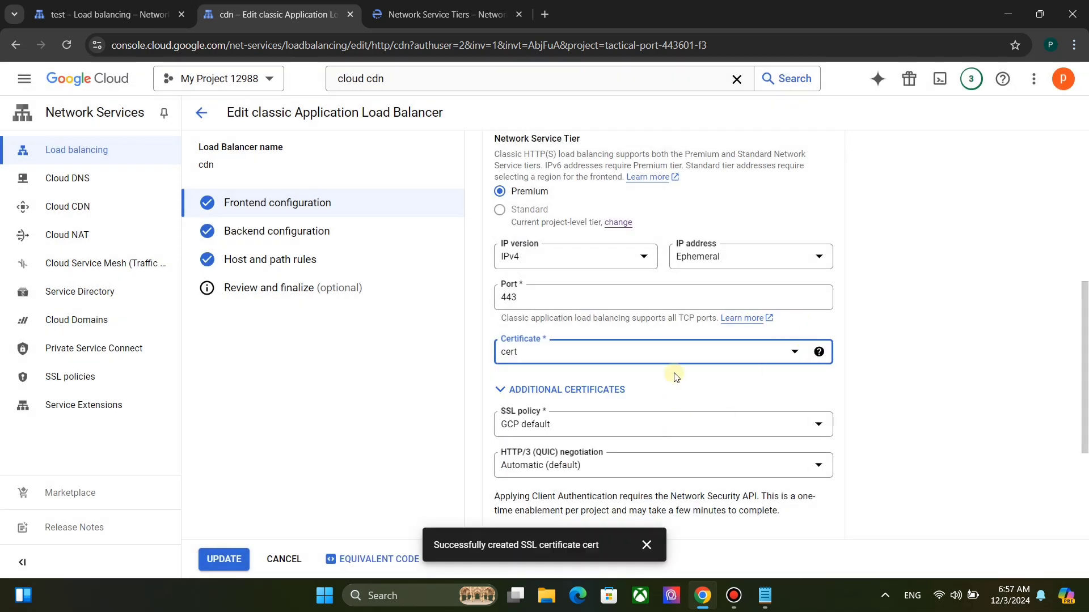
Enable the Network Security API for client authentication and save the HTTPS frontend to the cdn load balancer
scroll(663, 389, "down", 1)
scroll(662, 389, "down", 1)
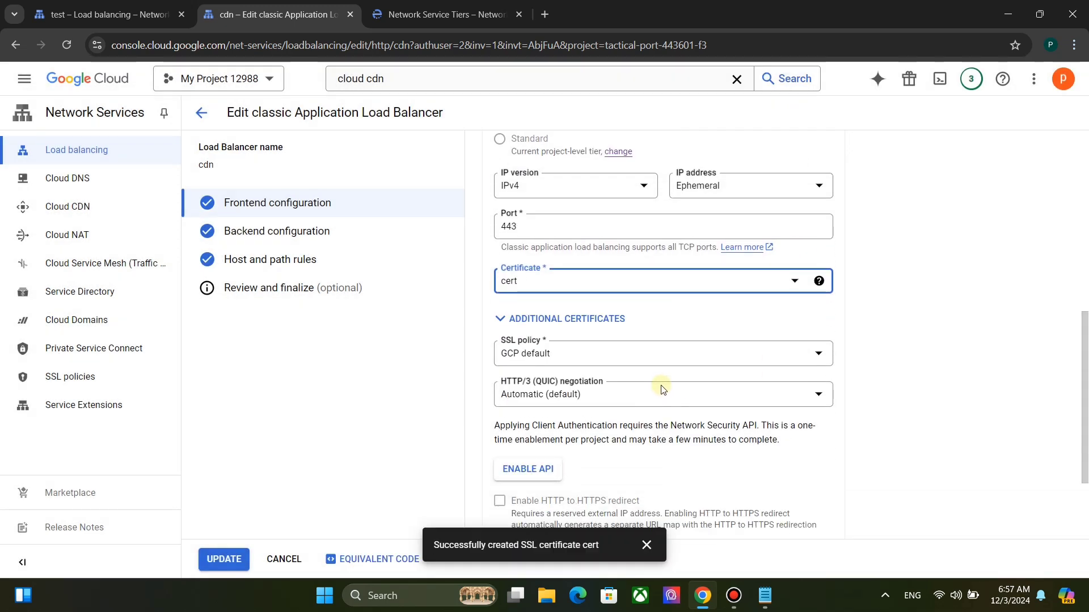
scroll(662, 389, "down", 1)
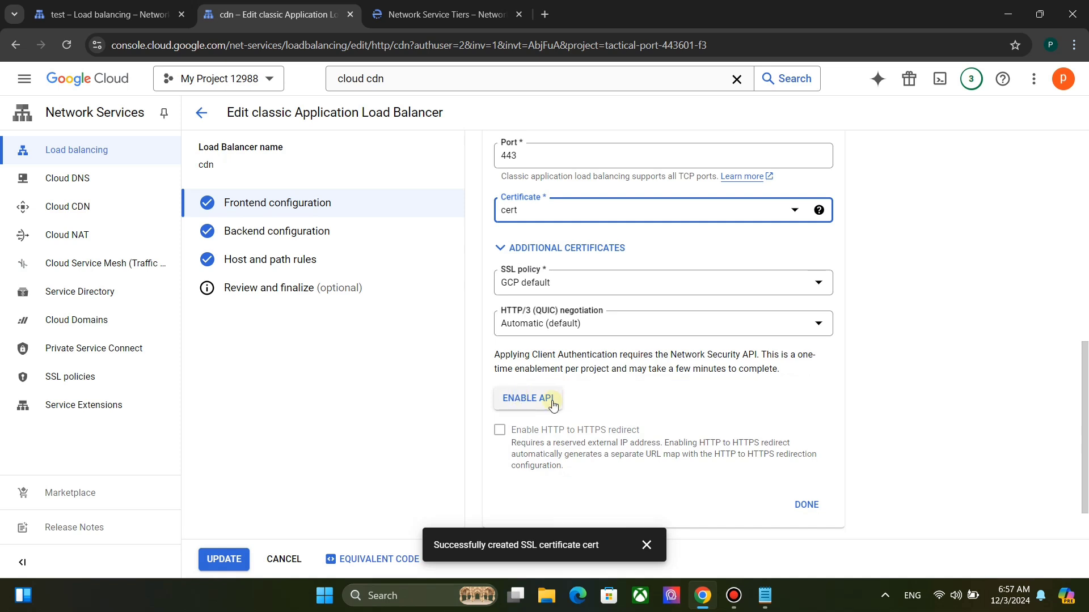
left_click(521, 399)
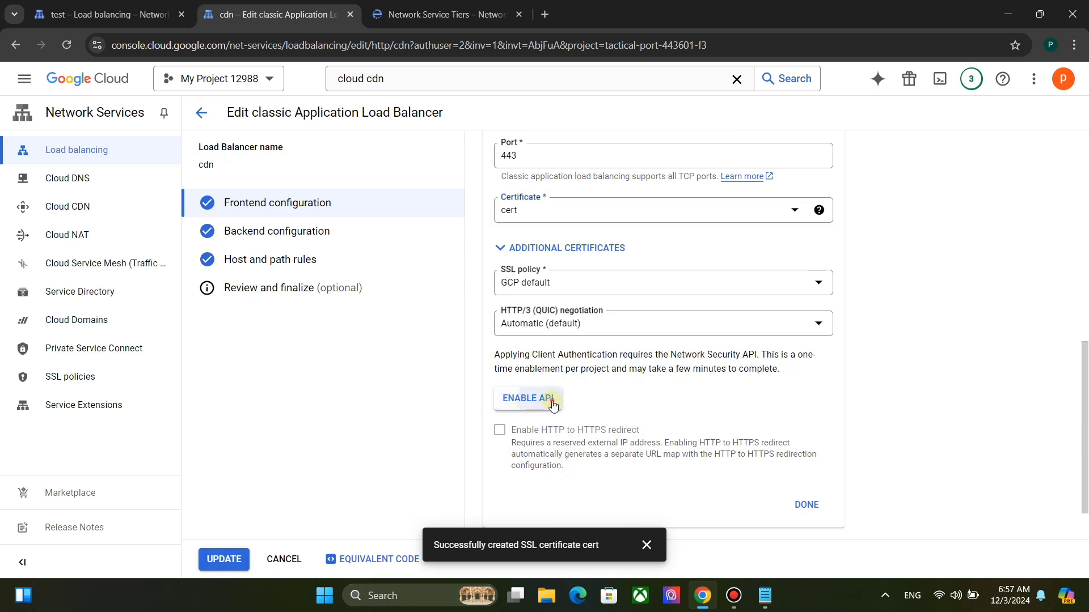
left_click(647, 545)
scroll(688, 465, "down", 1)
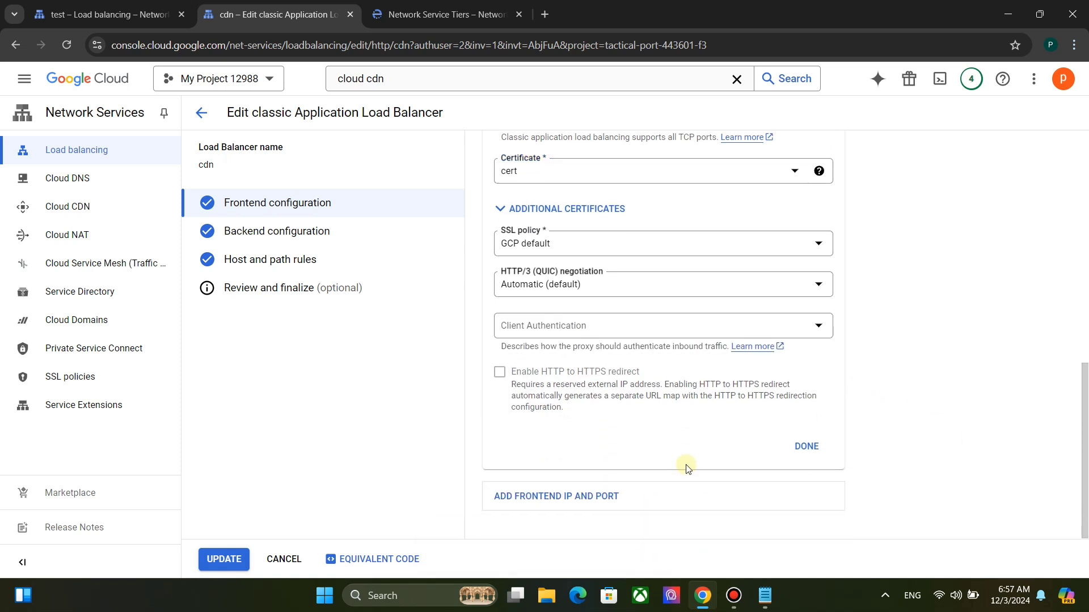
left_click(799, 448)
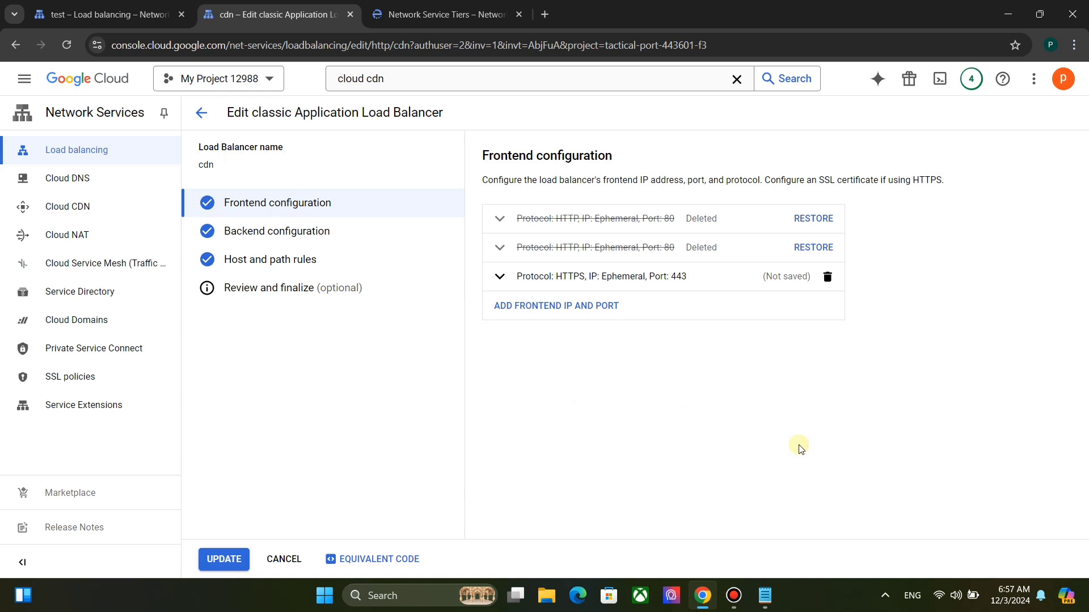
left_click(224, 559)
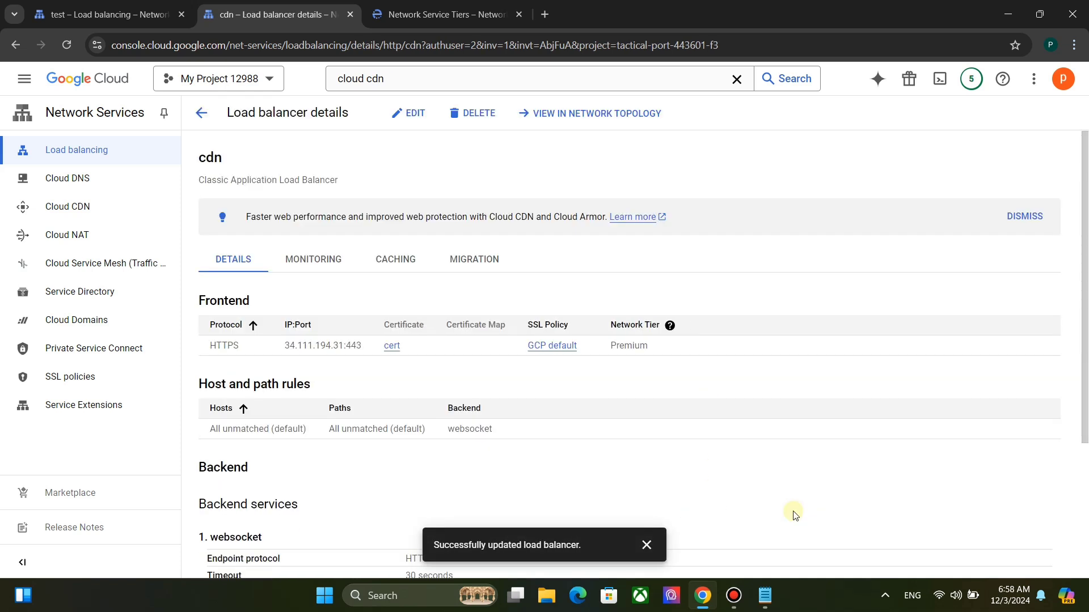
Take the load balancer's frontend IP and enter 34.111.194.31 as the address in the phone's Google Cloud CDN configuration file
left_click_drag(287, 347, 342, 355)
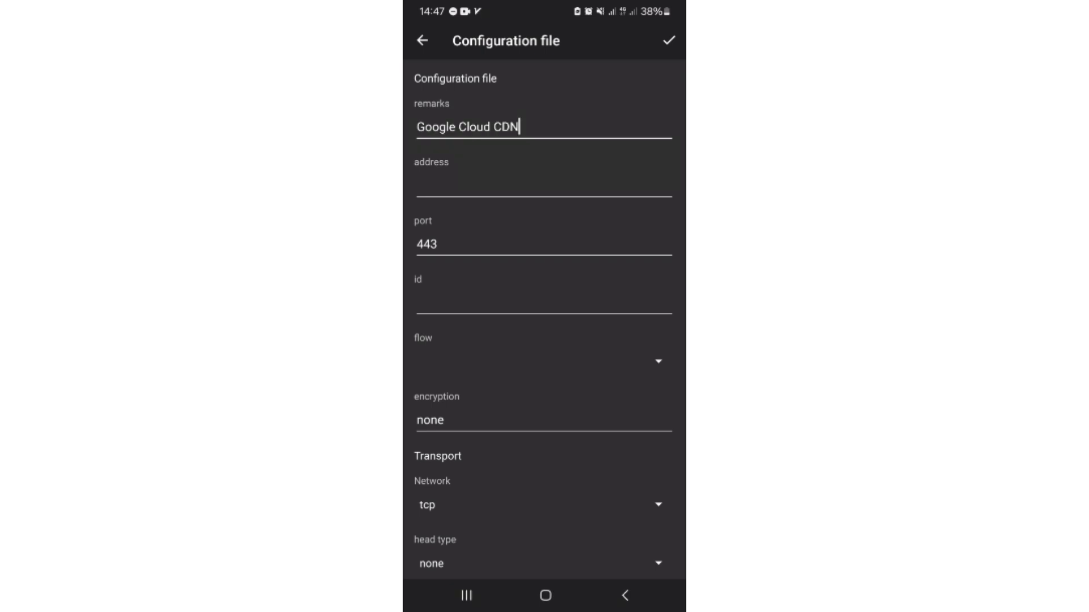
left_click(545, 185)
left_click(544, 397)
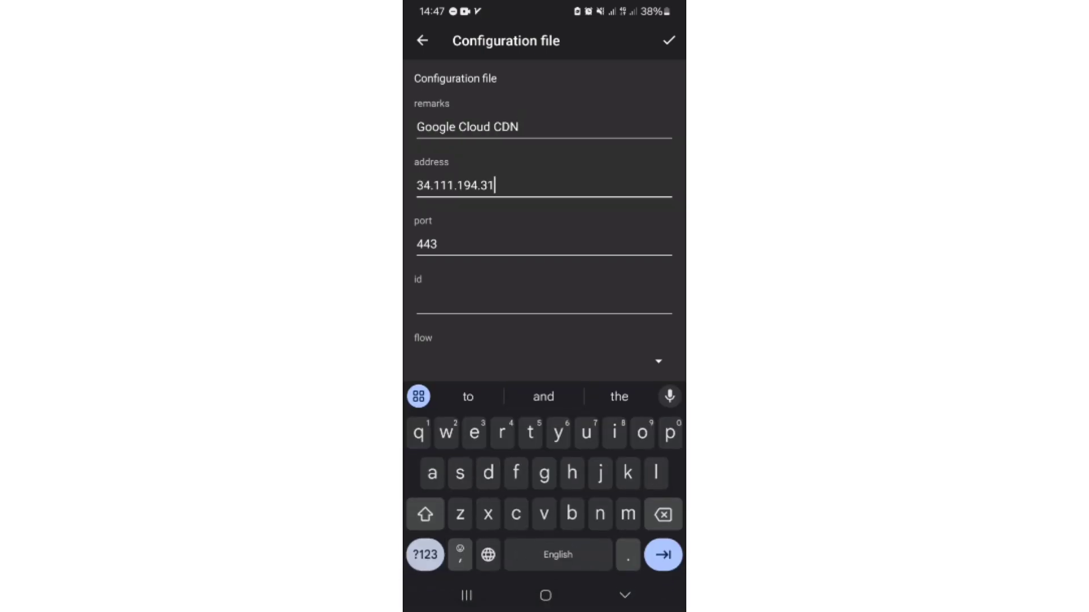
left_click(625, 596)
Set the transport network of the configuration to ws
scroll(545, 315, "down", 1)
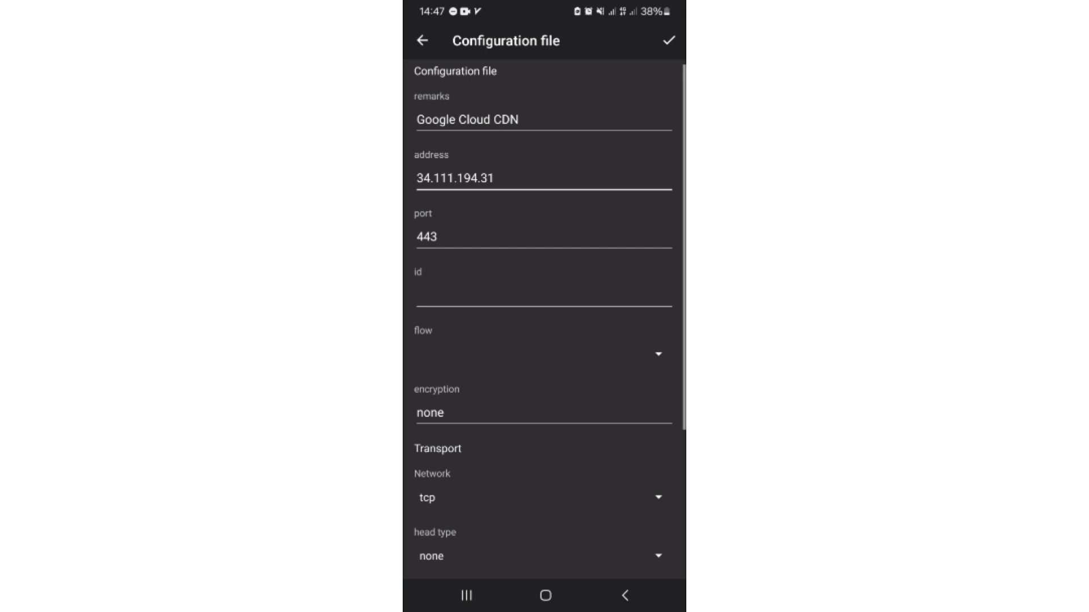
scroll(544, 317, "down", 5)
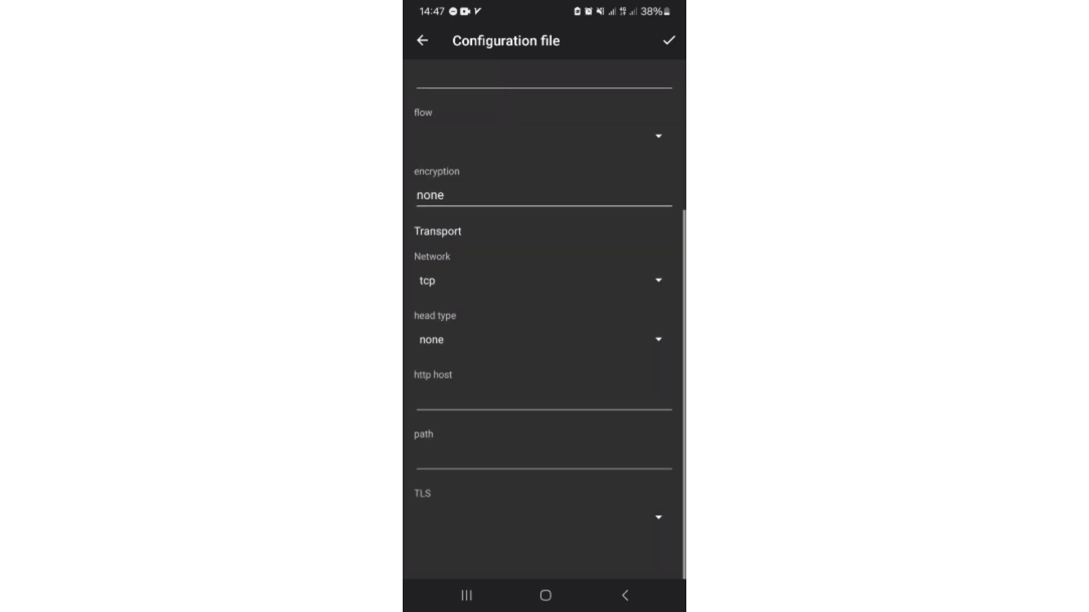
left_click(658, 284)
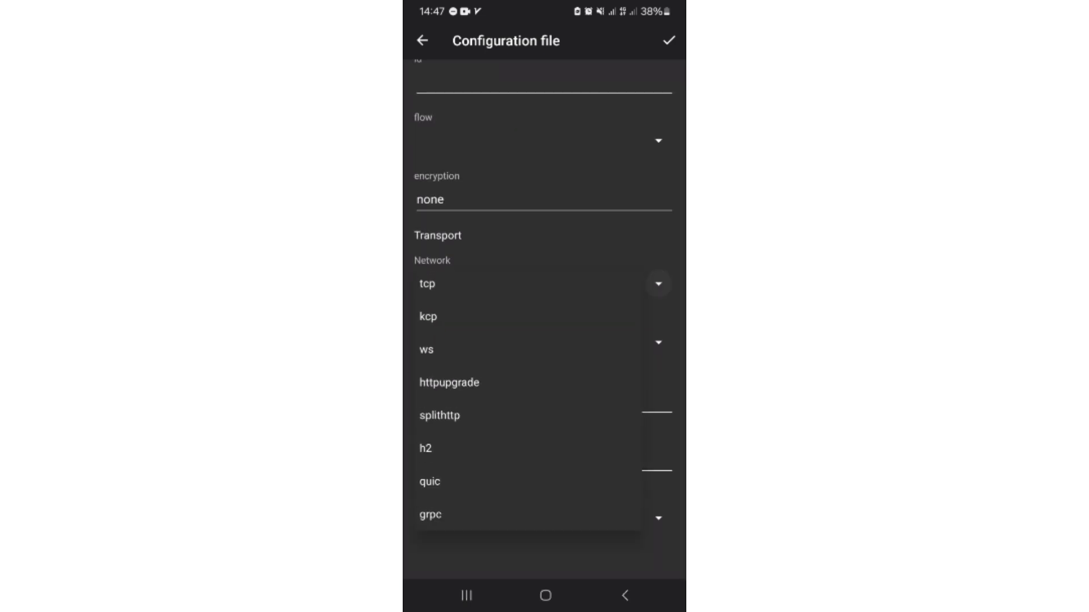
left_click(427, 350)
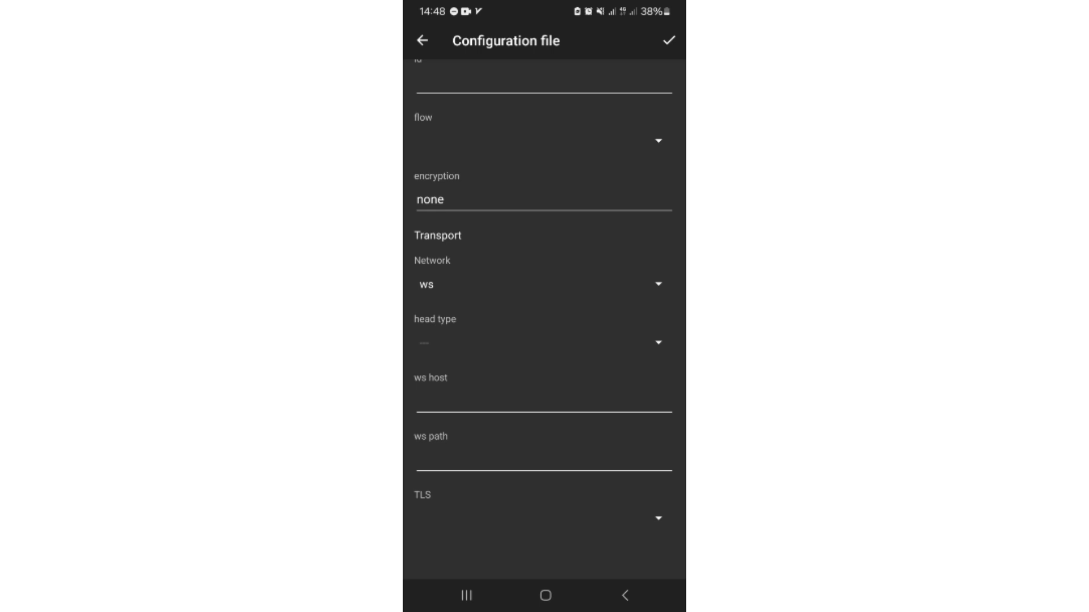
Paste 34.111.194.31 from the clipboard as the ws host
left_click(544, 401)
left_click(544, 396)
left_click(473, 457)
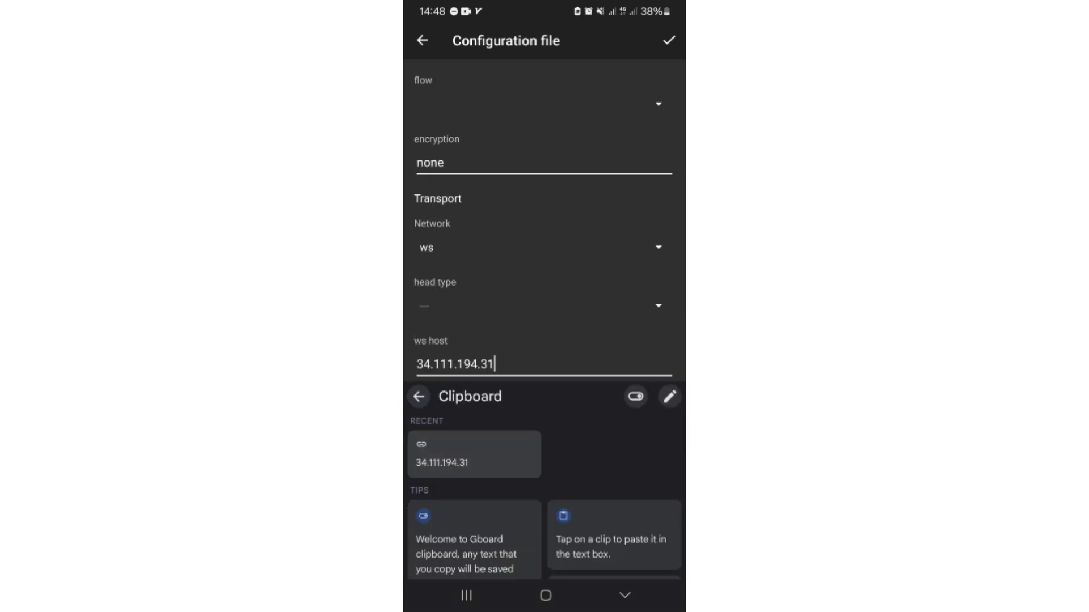
left_click(625, 595)
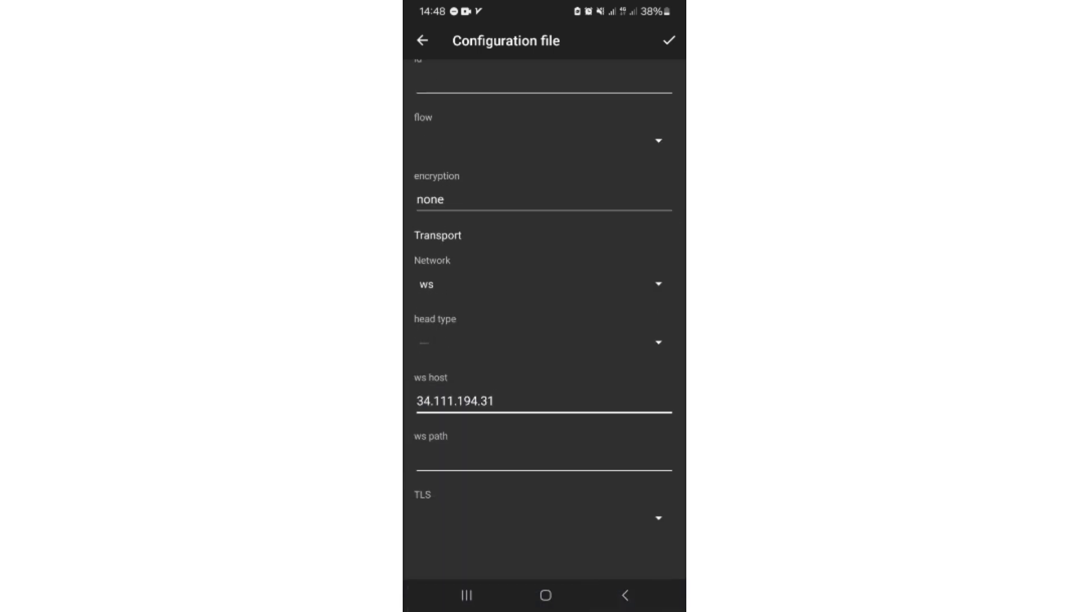
Set TLS to tls and enter test.com as the SNI
left_click(658, 518)
scroll(544, 318, "down", 5)
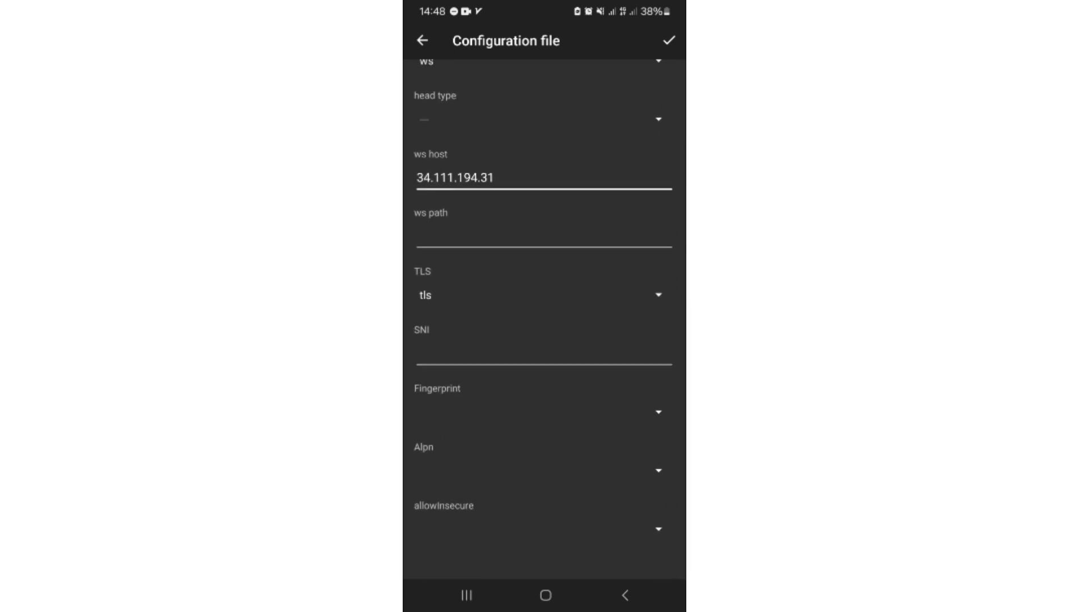
left_click(420, 353)
type("test.com")
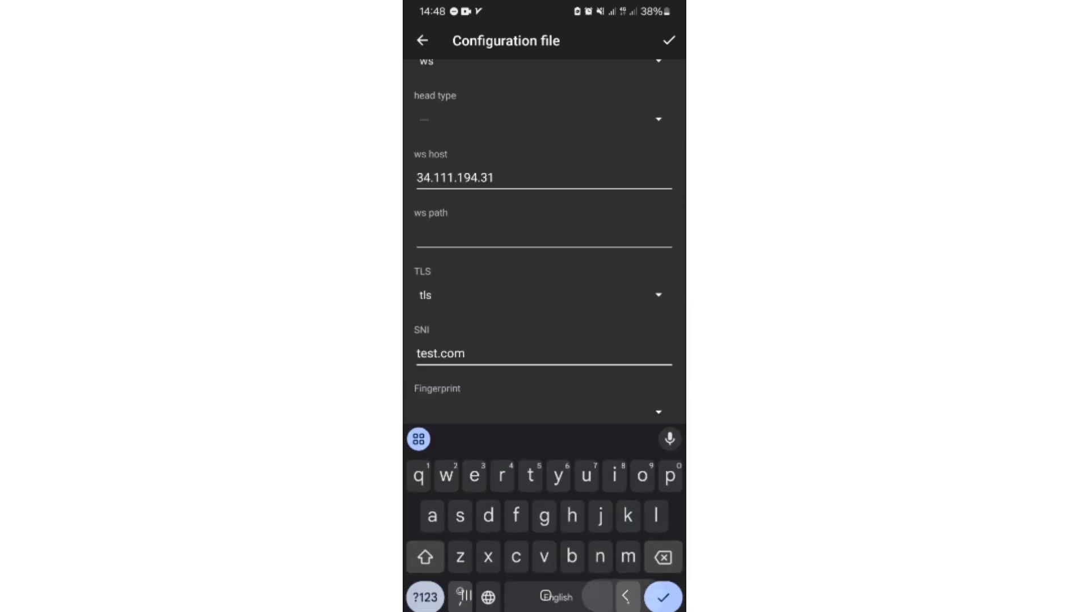
key("Return")
Open the allowInsecure options of the TLS settings
left_click(658, 529)
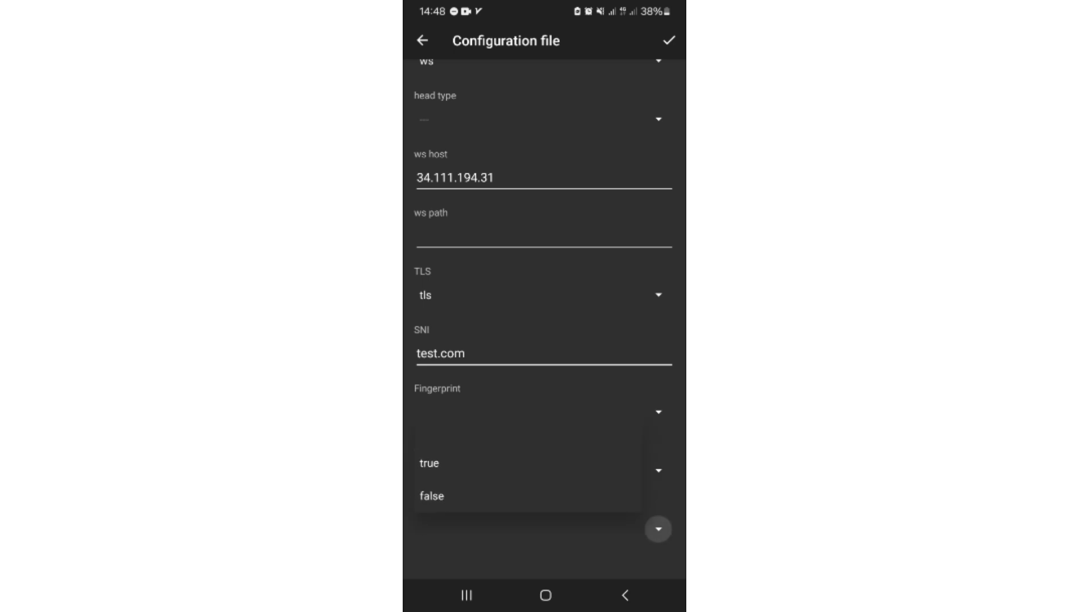